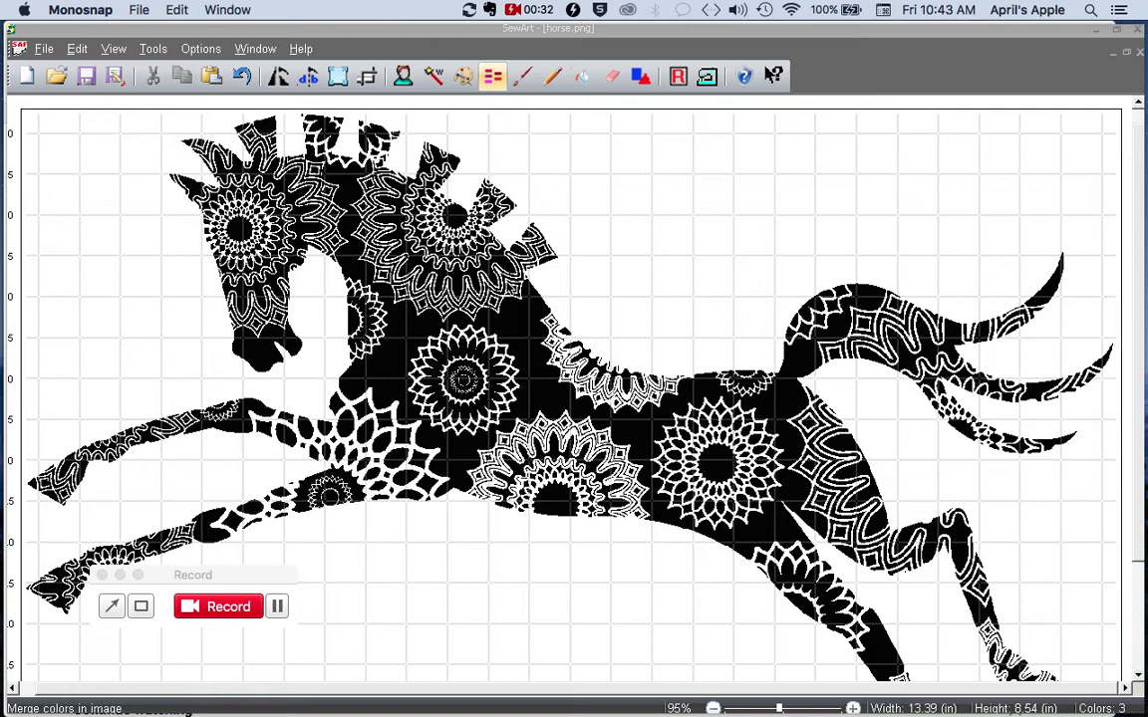
Show the File menu with its commands and the recently opened images list.
click(43, 50)
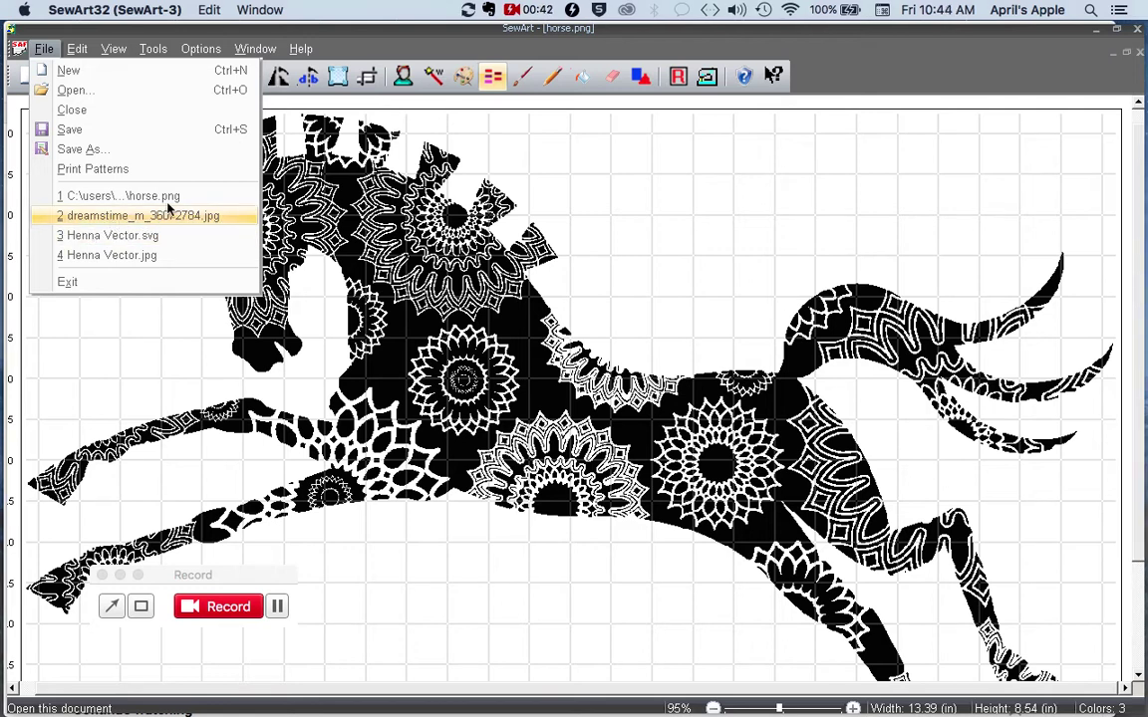
Open dreamstime_m_36072784.jpg, the mandala horse beneath a company-name banner.
click(903, 78)
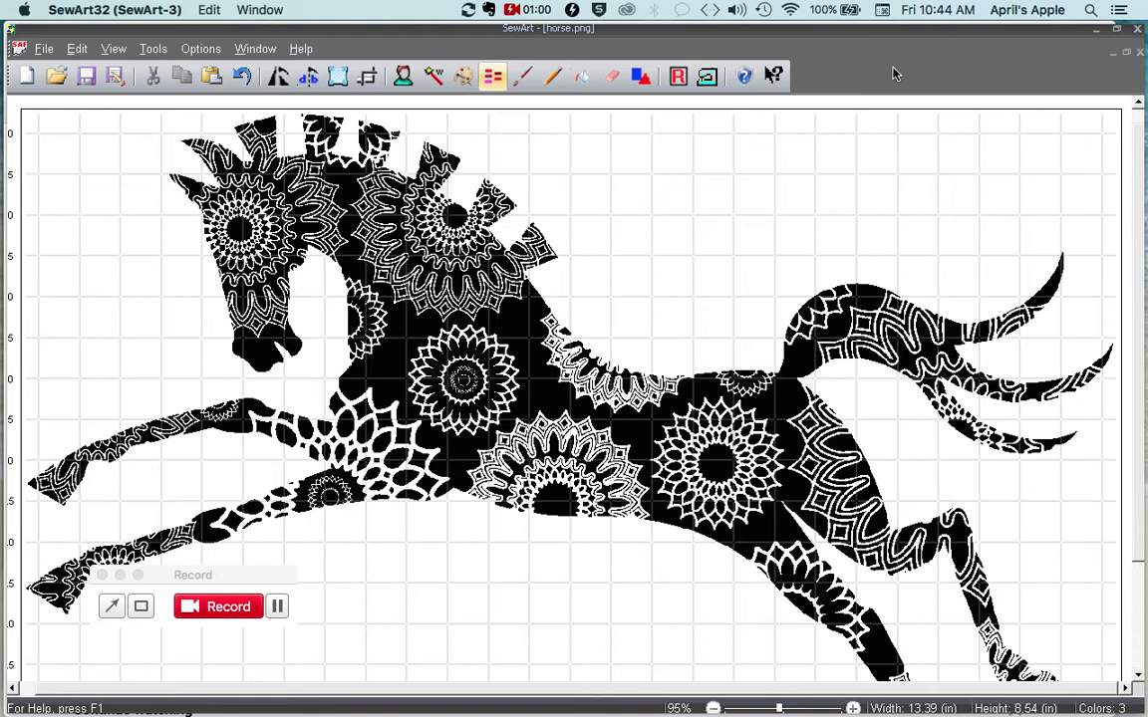
click(60, 79)
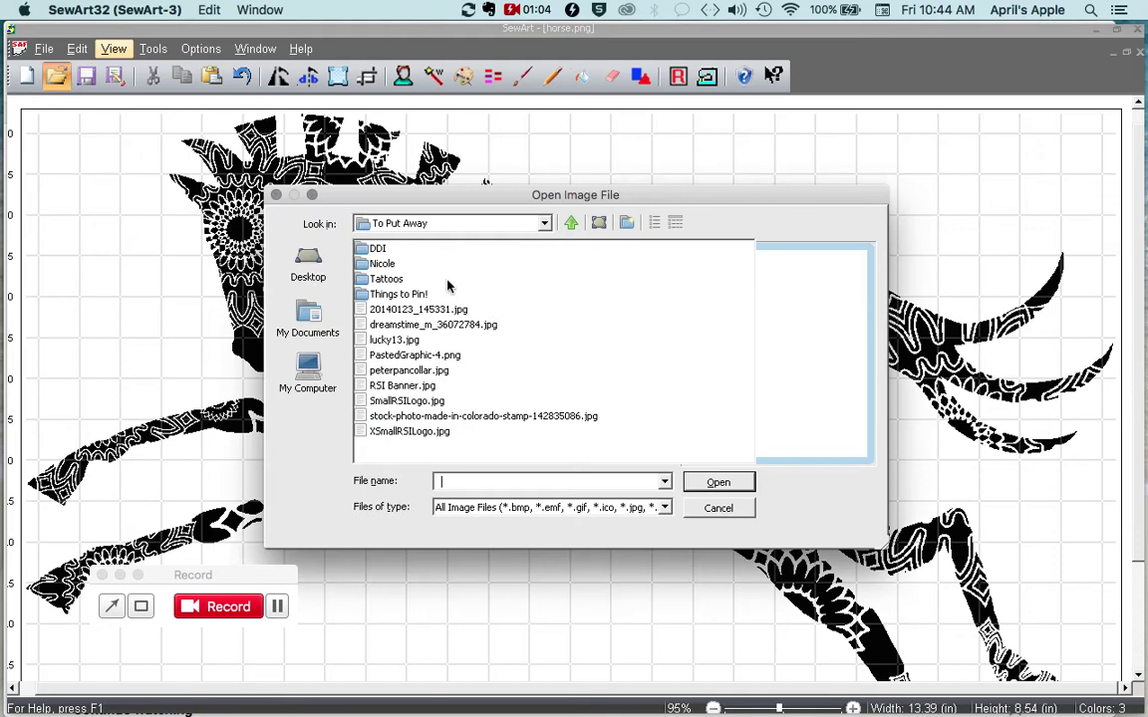
click(436, 326)
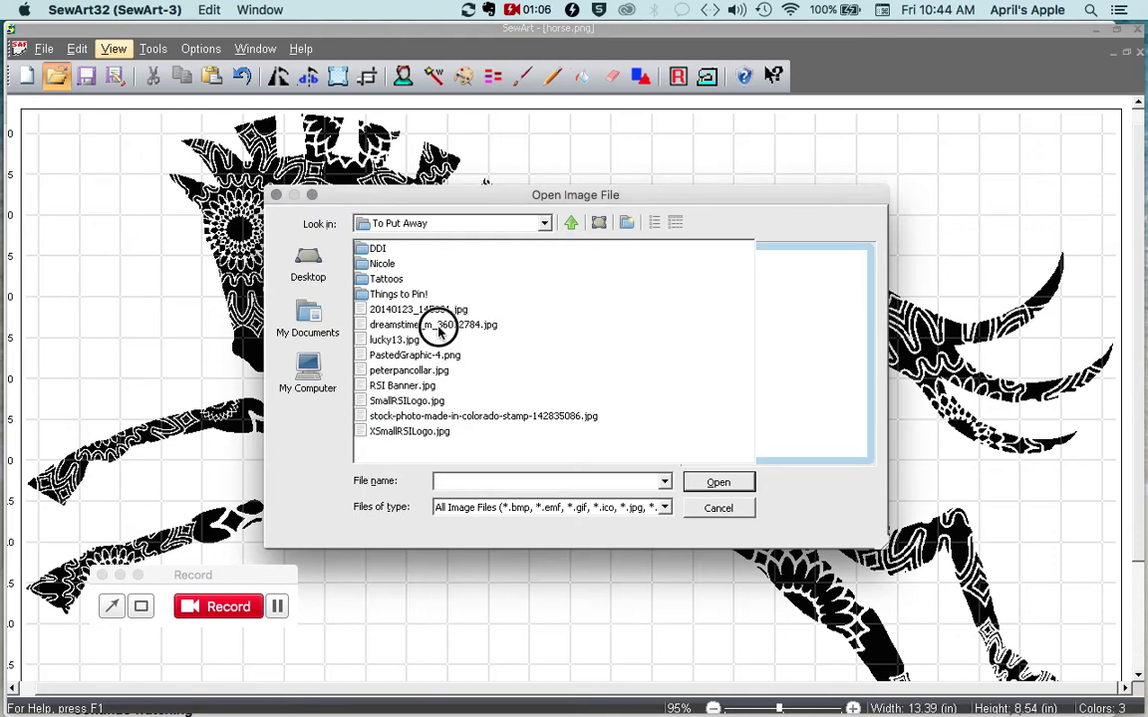
key(Return)
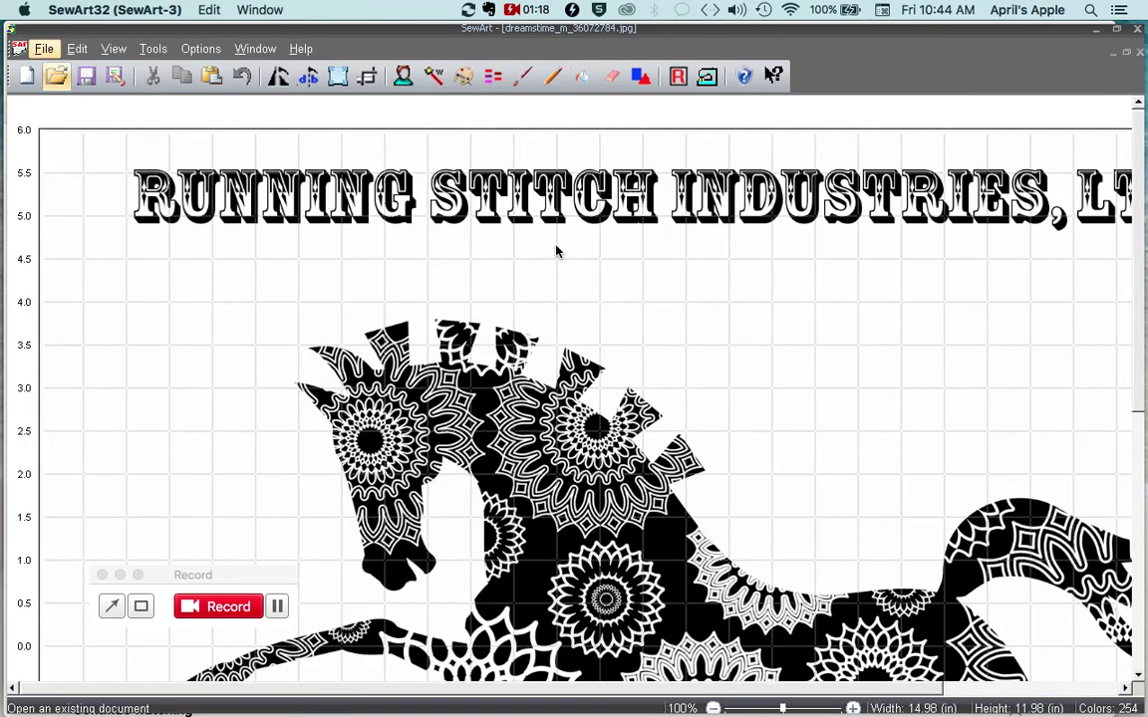
Turn off the canvas grid over the dreamstime horse image via View > Grid.
scroll(556, 251, down, 3)
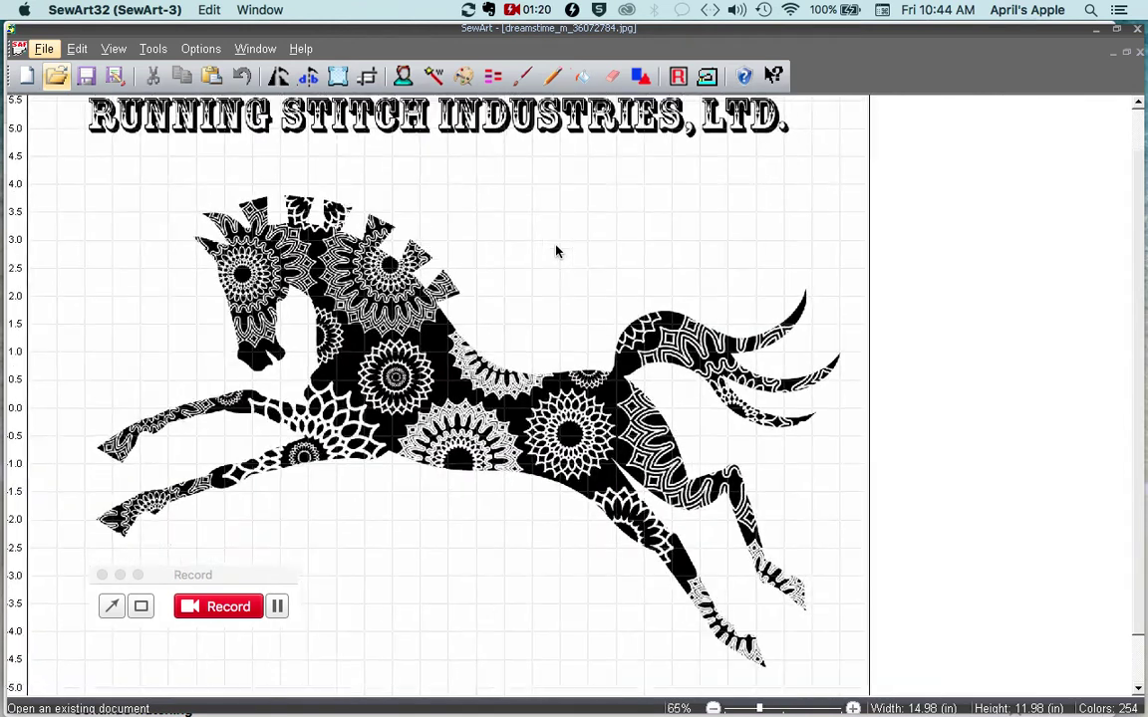
scroll(557, 251, down, 1)
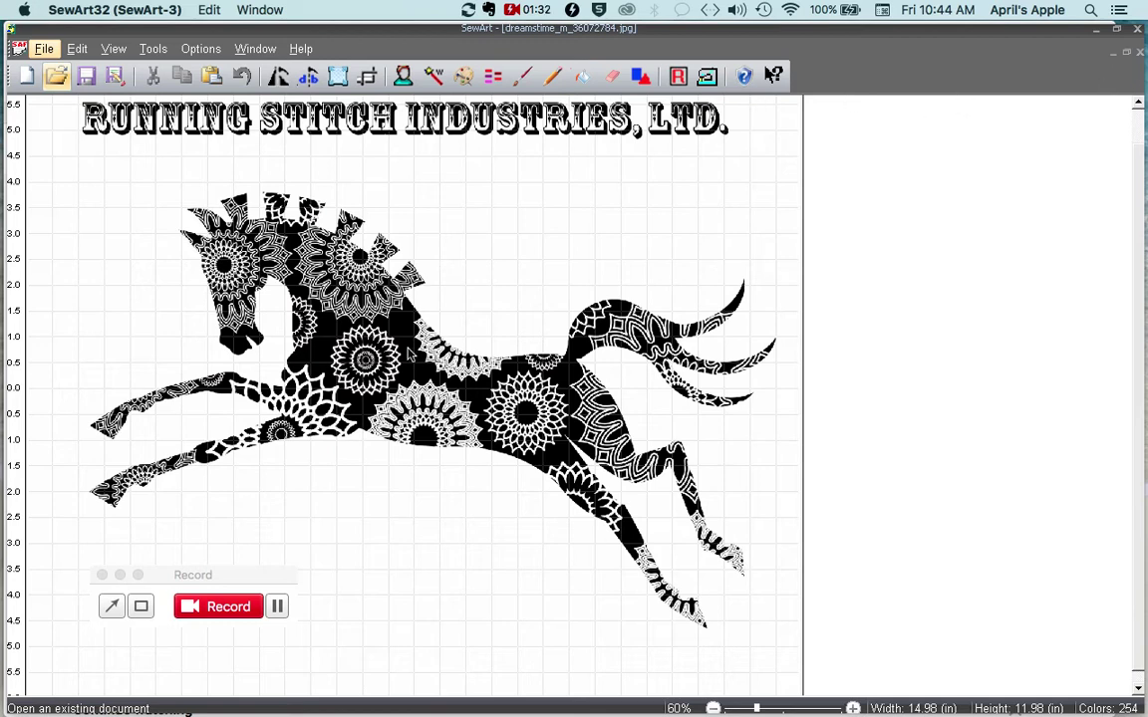
scroll(436, 328, down, 3)
scroll(436, 328, up, 4)
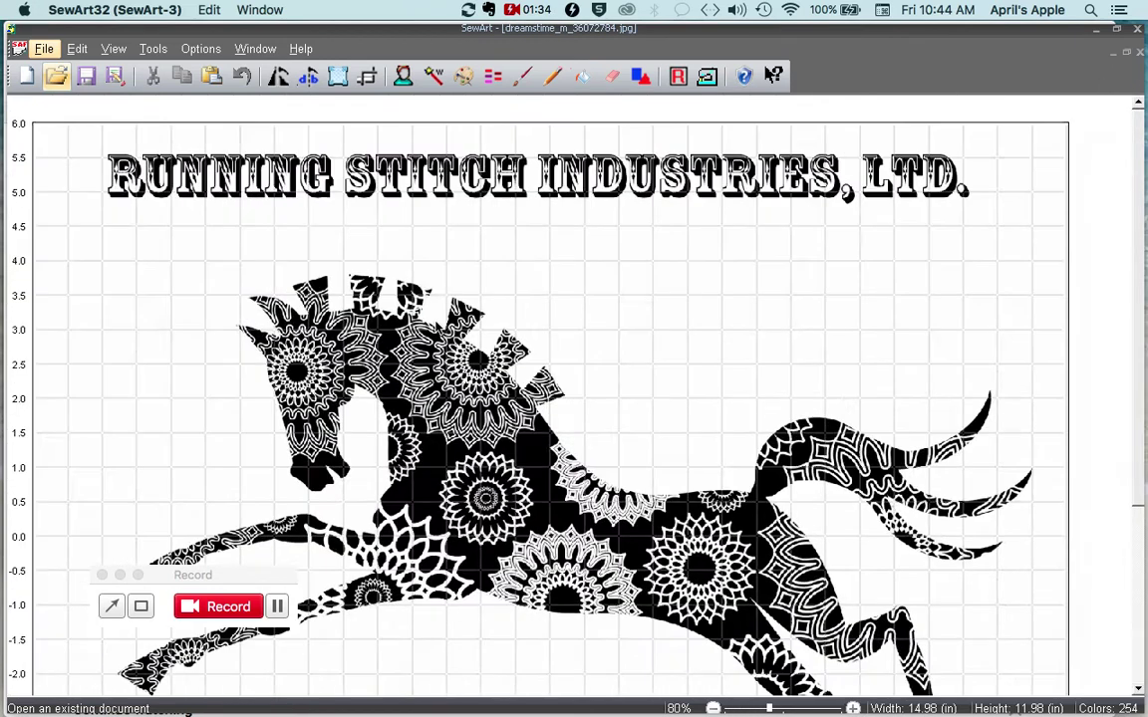
scroll(435, 326, up, 5)
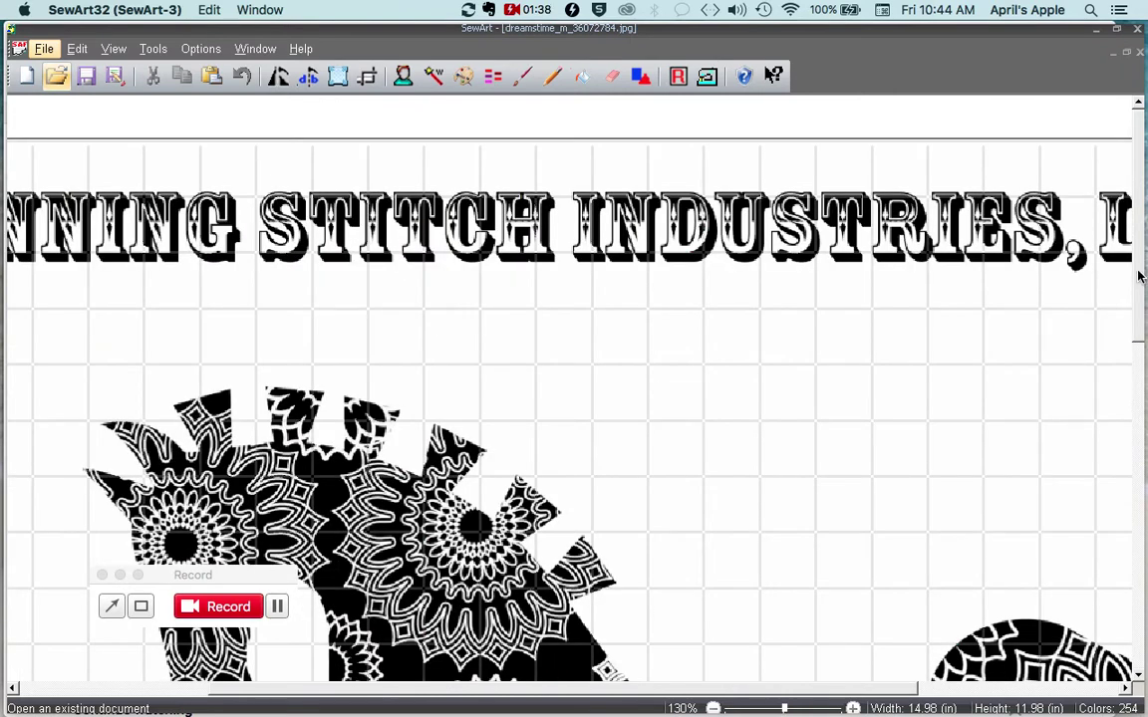
drag(1139, 277, 1137, 454)
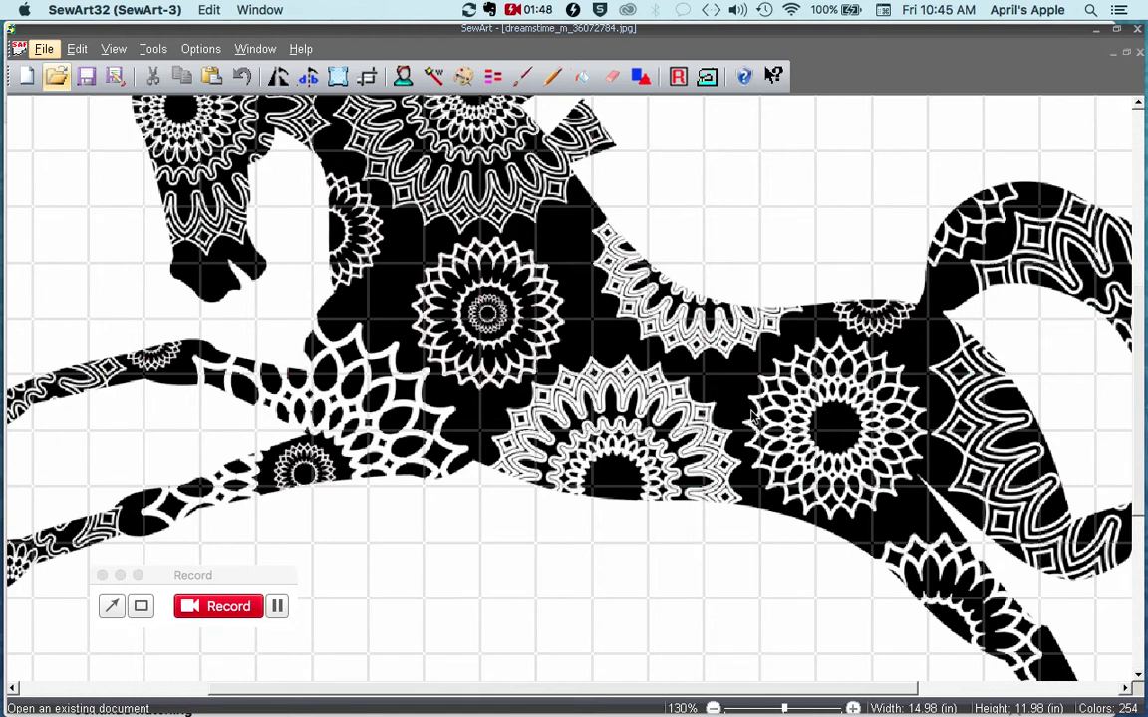
click(113, 48)
click(192, 139)
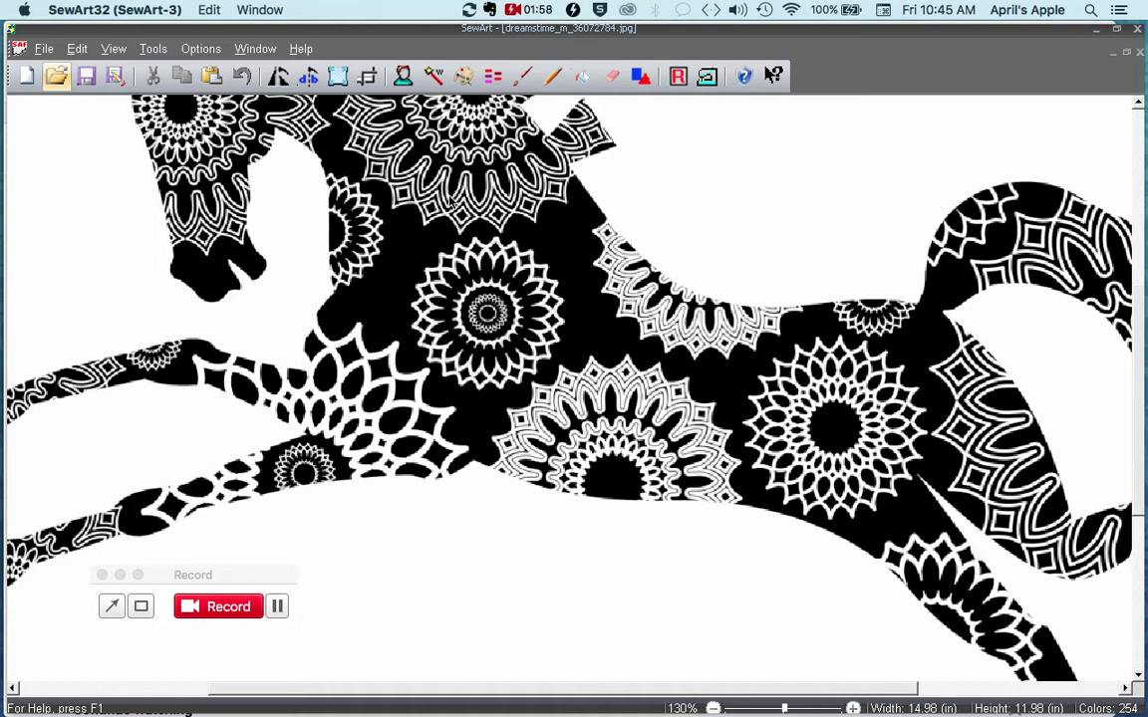
Close the dreamstime image document, returning to horse.png.
scroll(450, 202, down, 3)
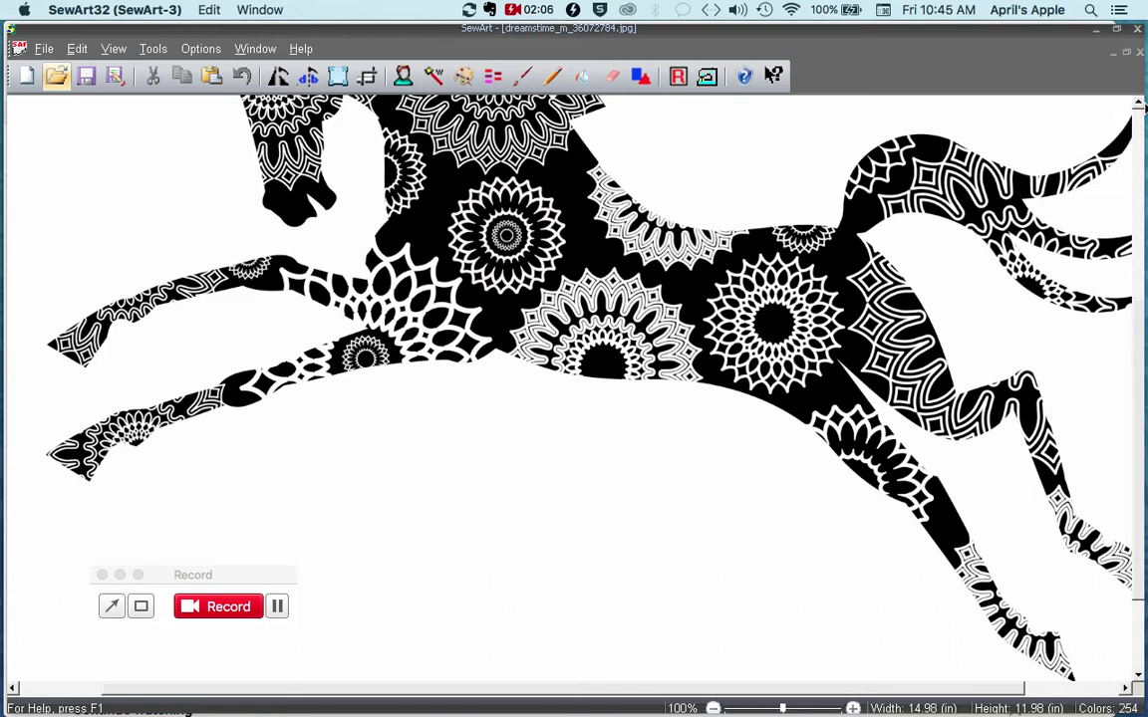
drag(1137, 478, 1137, 398)
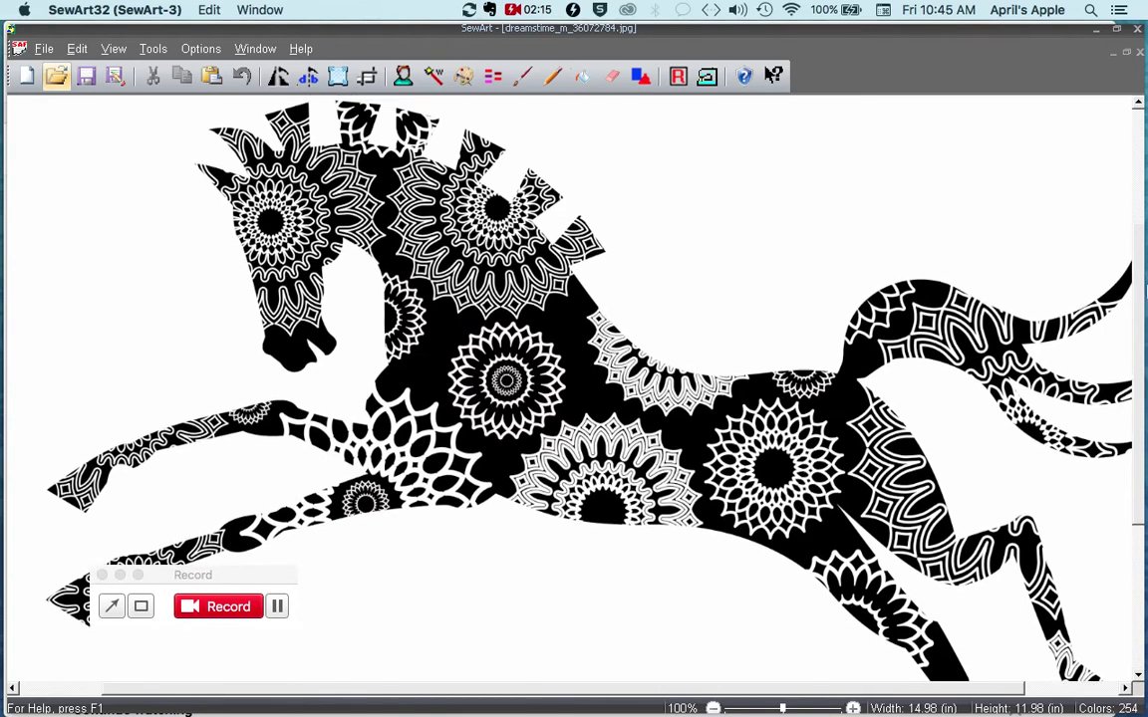
click(1139, 52)
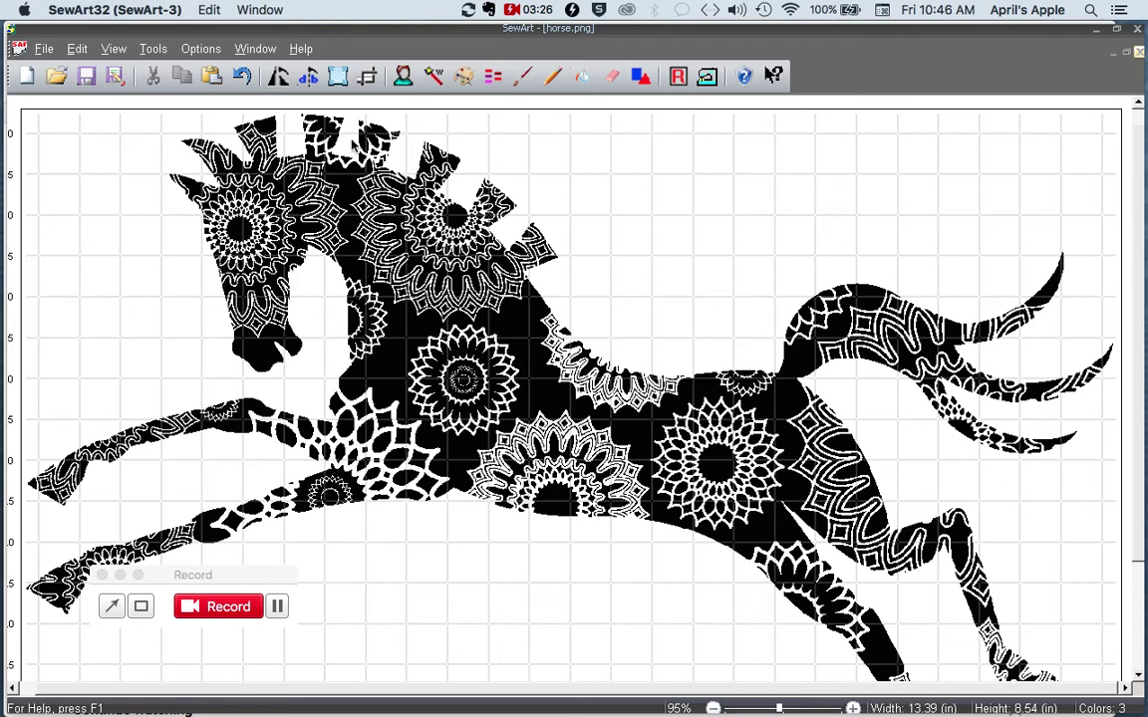
Bring up the Resize Image dialog for horse.png at 13.39 by 8.54 inches.
click(337, 77)
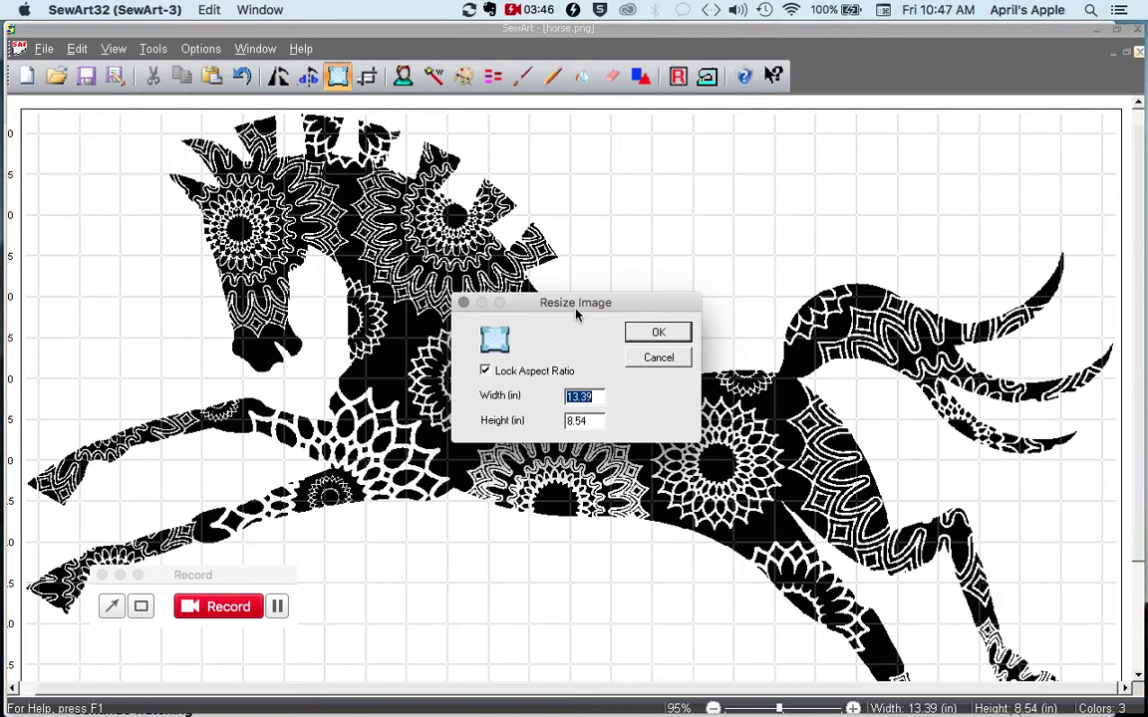
text(3.9)
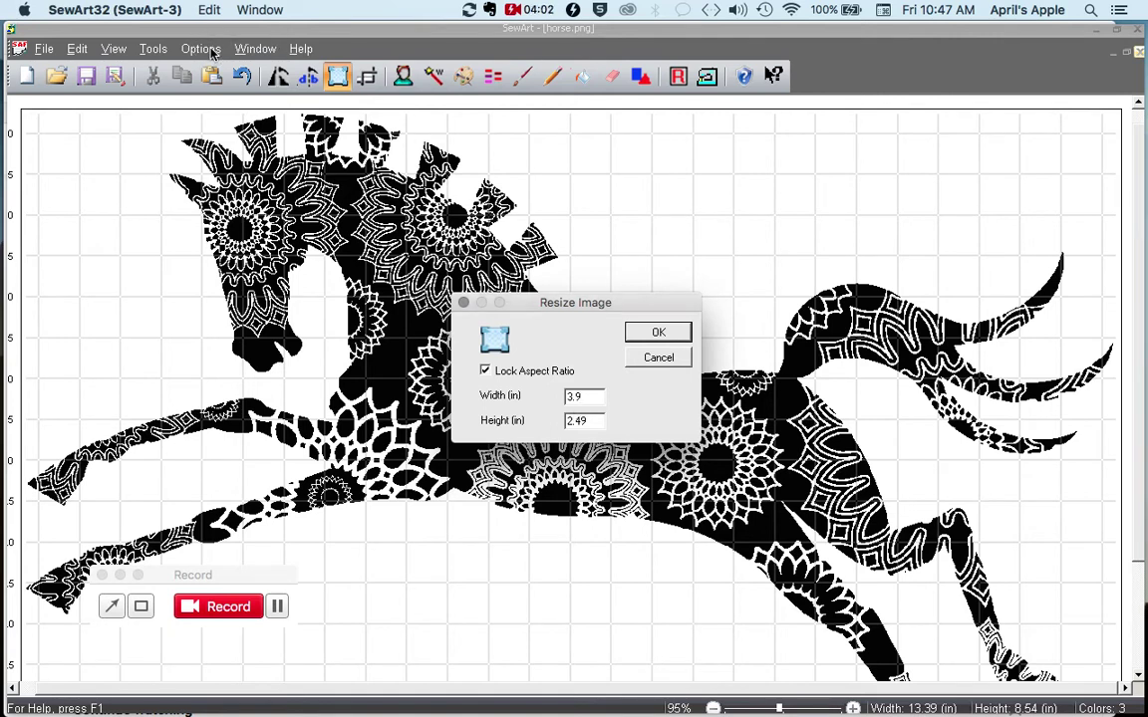
click(661, 358)
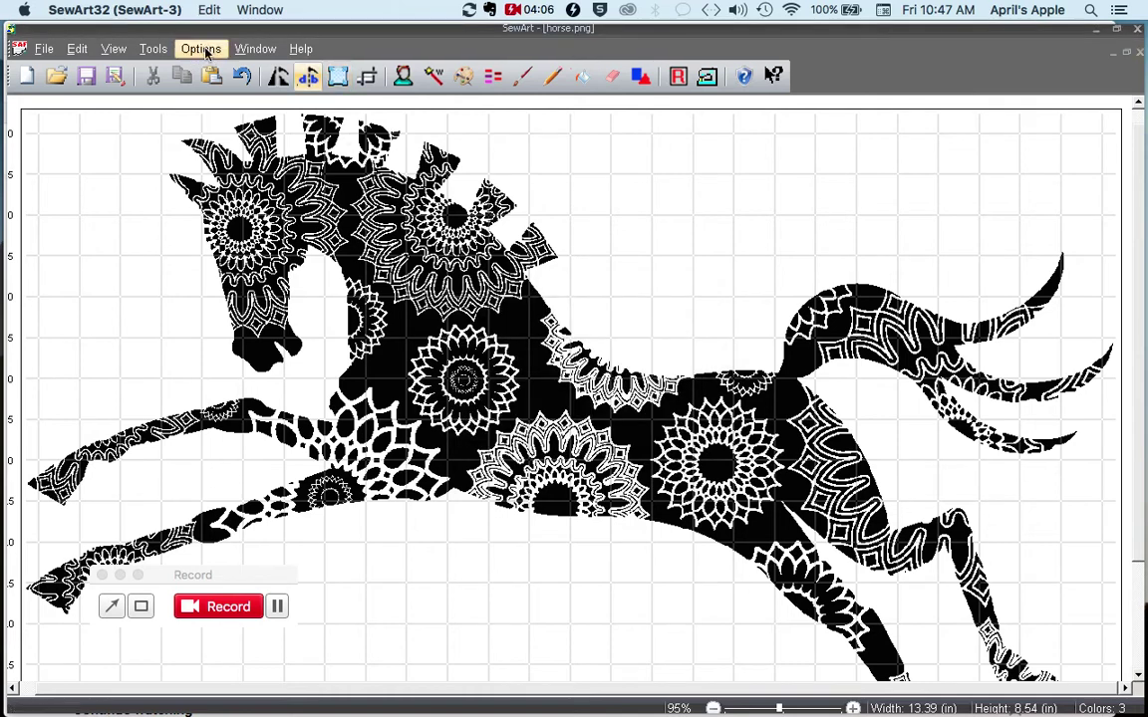
click(210, 52)
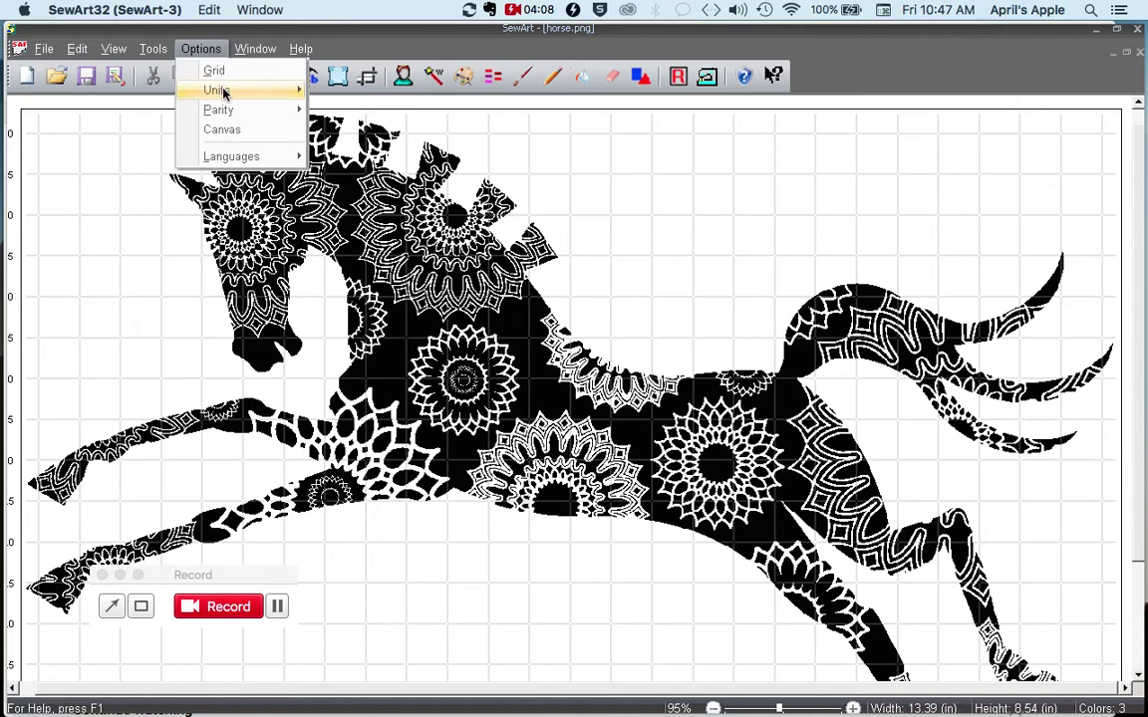
mouse_move(254, 90)
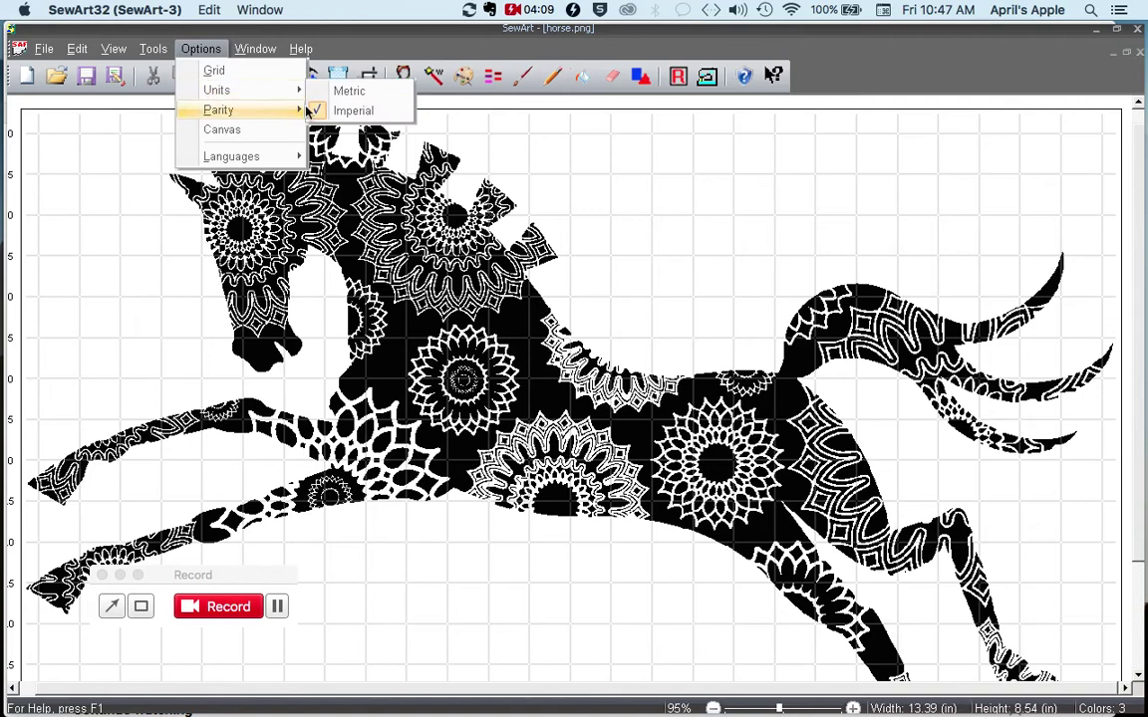
click(365, 95)
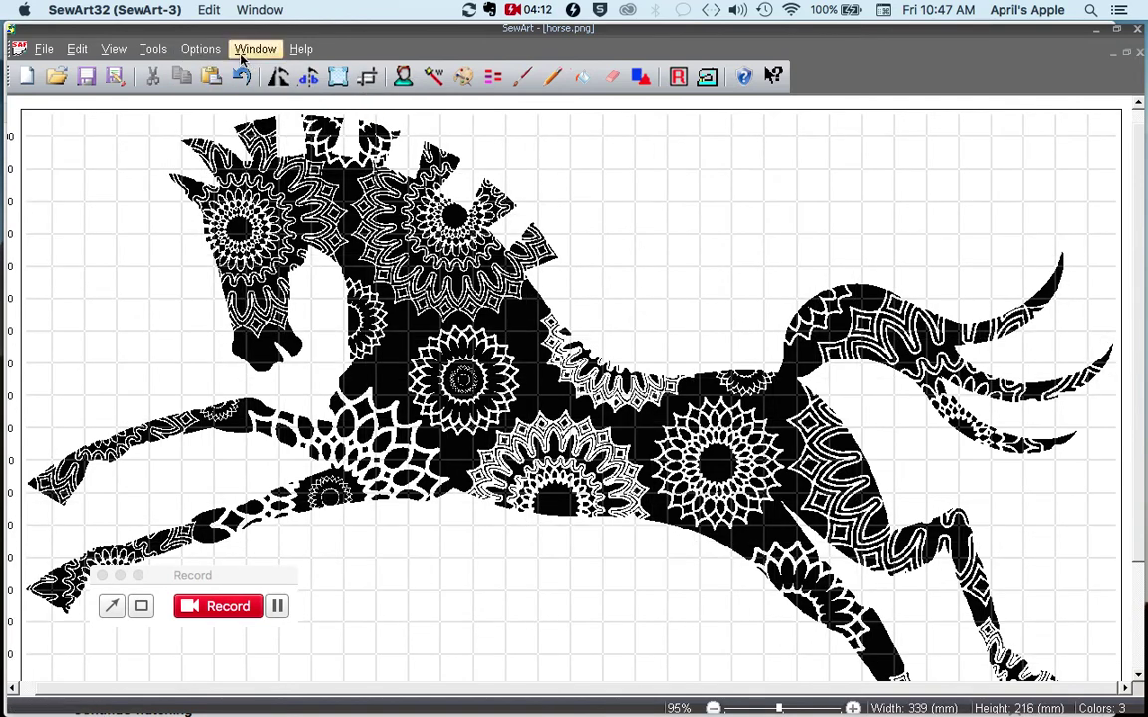
click(201, 47)
mouse_move(216, 90)
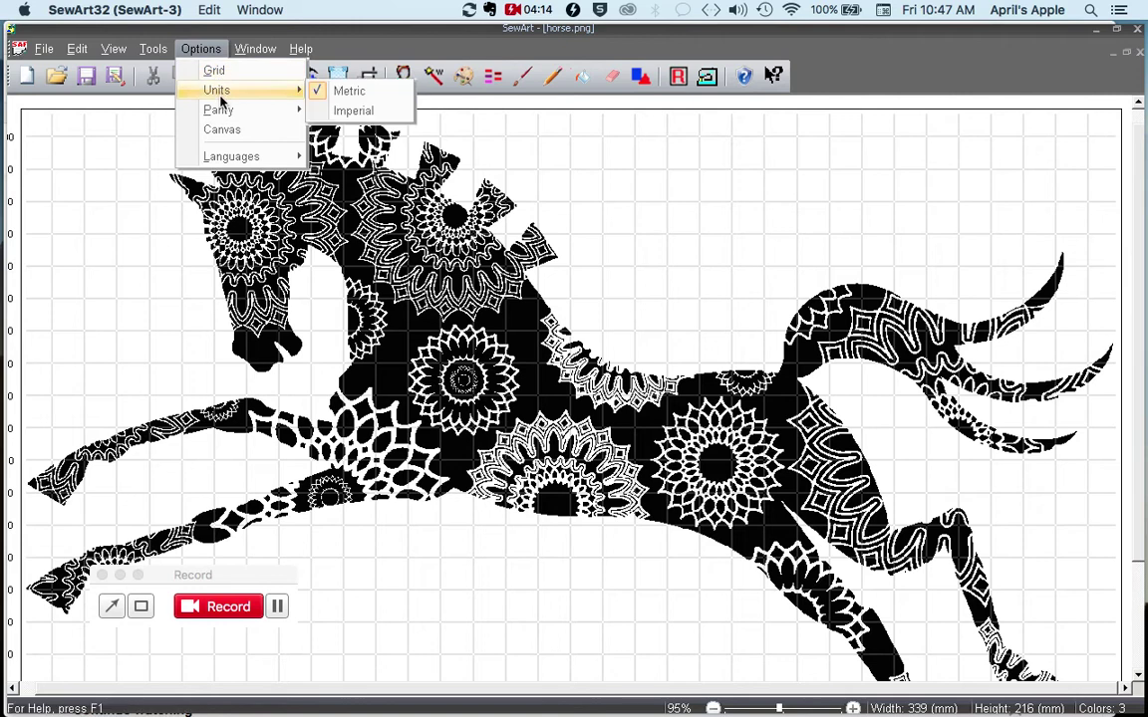
click(353, 112)
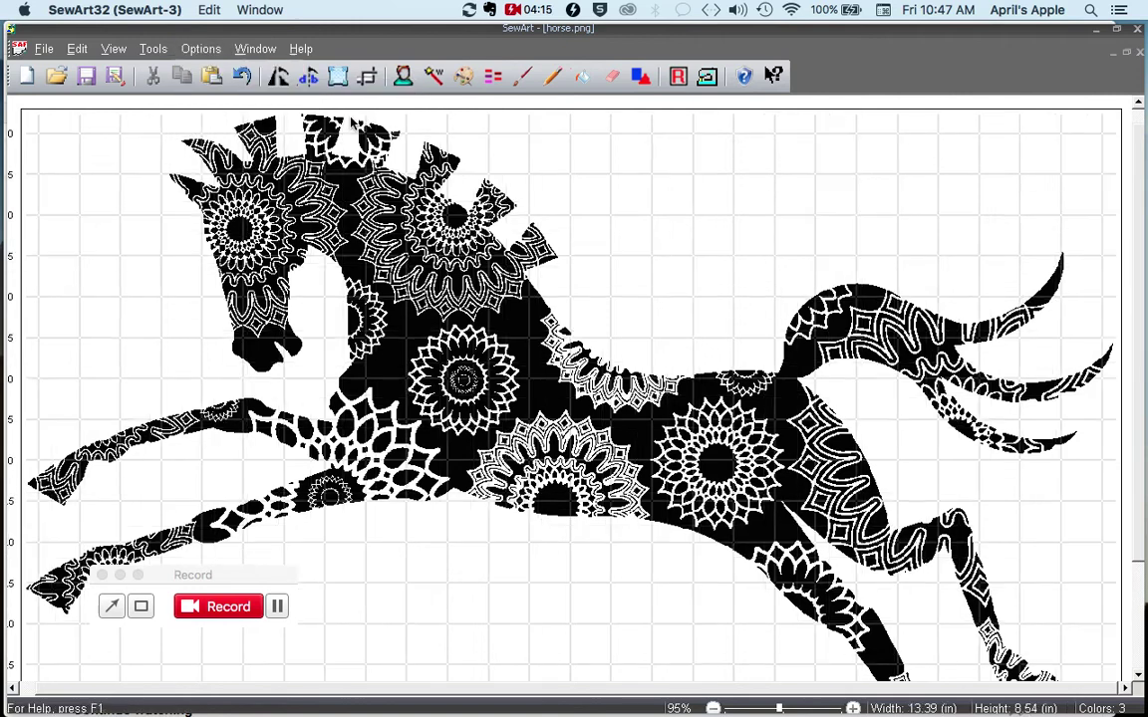
click(212, 52)
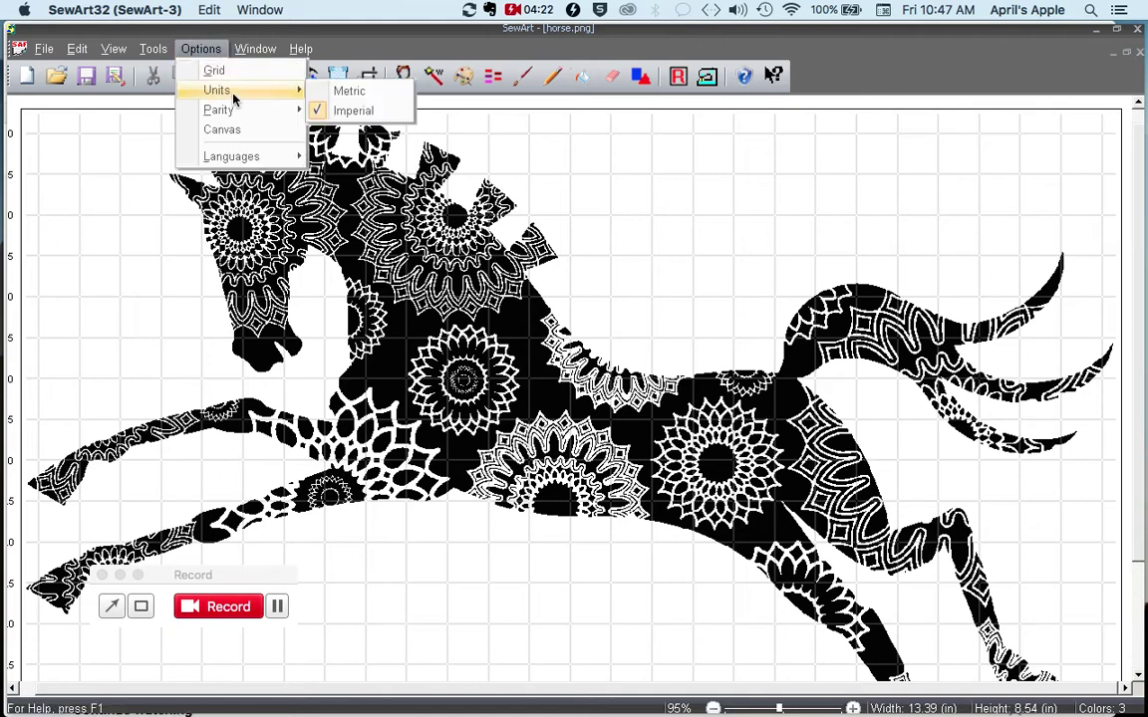
mouse_move(229, 109)
click(364, 111)
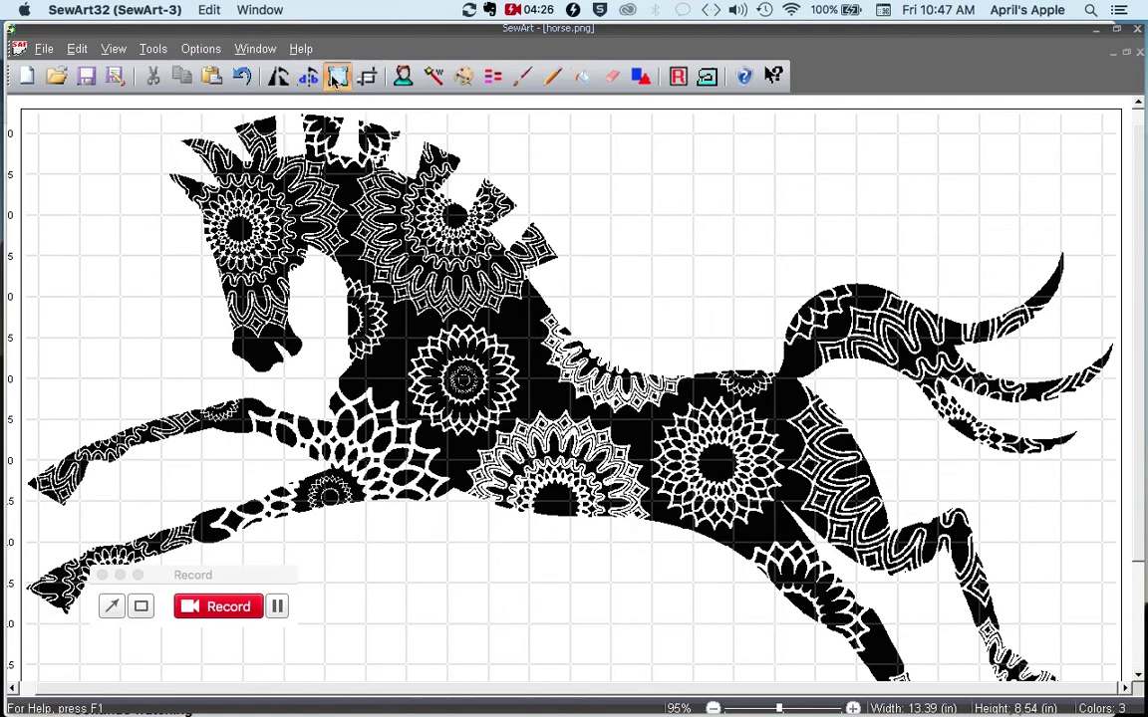
click(337, 76)
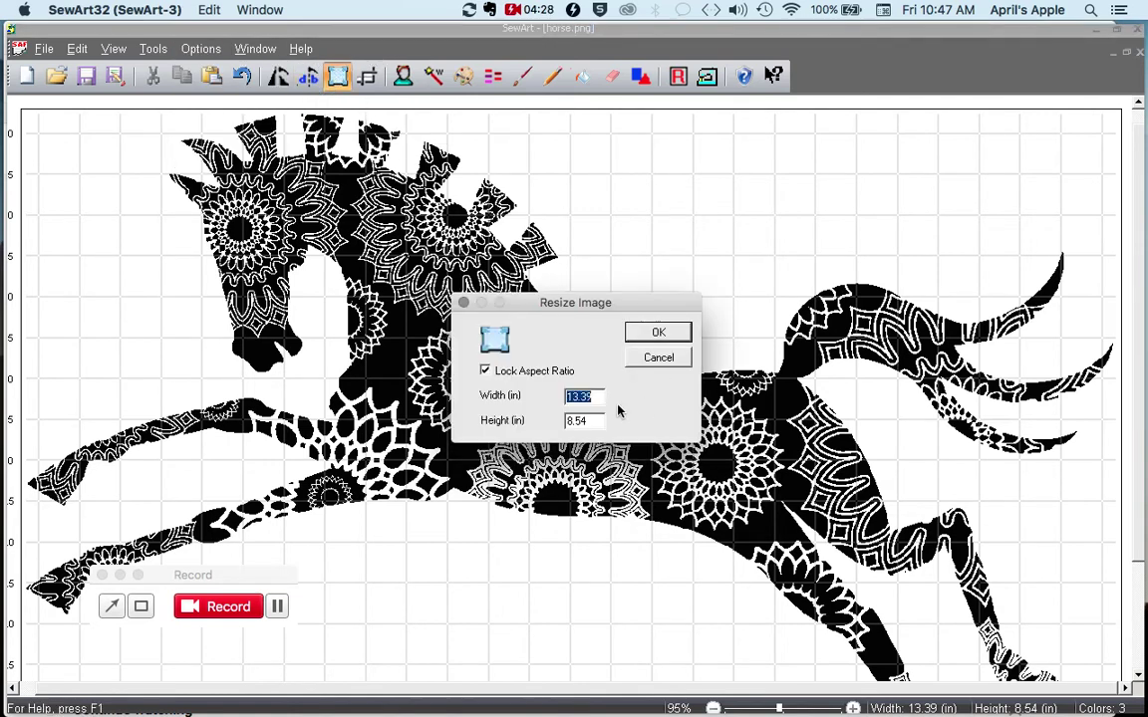
Resize the horse to 3.9 inches wide (2.49 in high) with aspect ratio locked.
text(3.9)
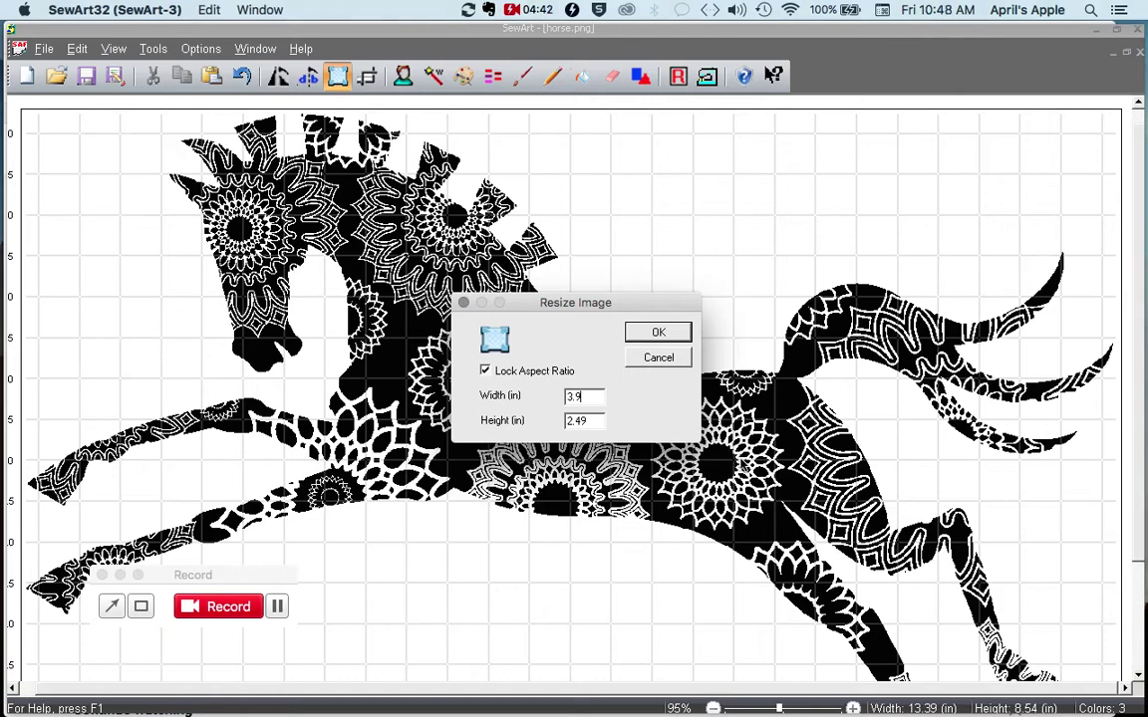
click(658, 335)
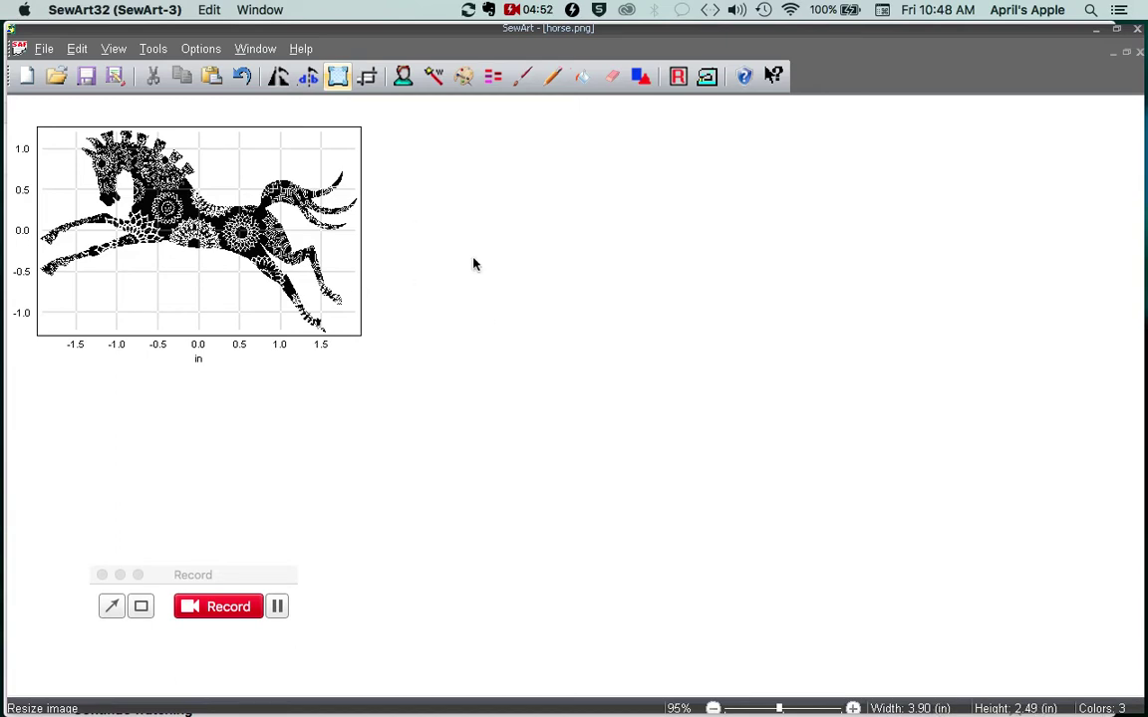
scroll(450, 263, up, 5)
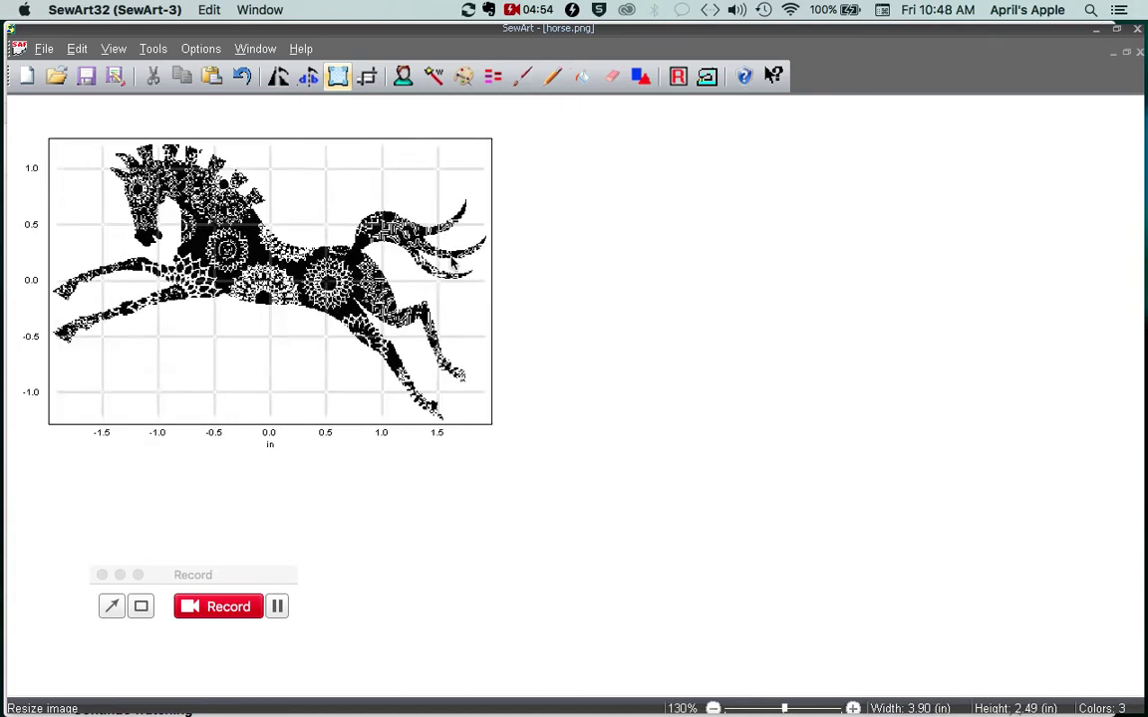
scroll(450, 263, up, 3)
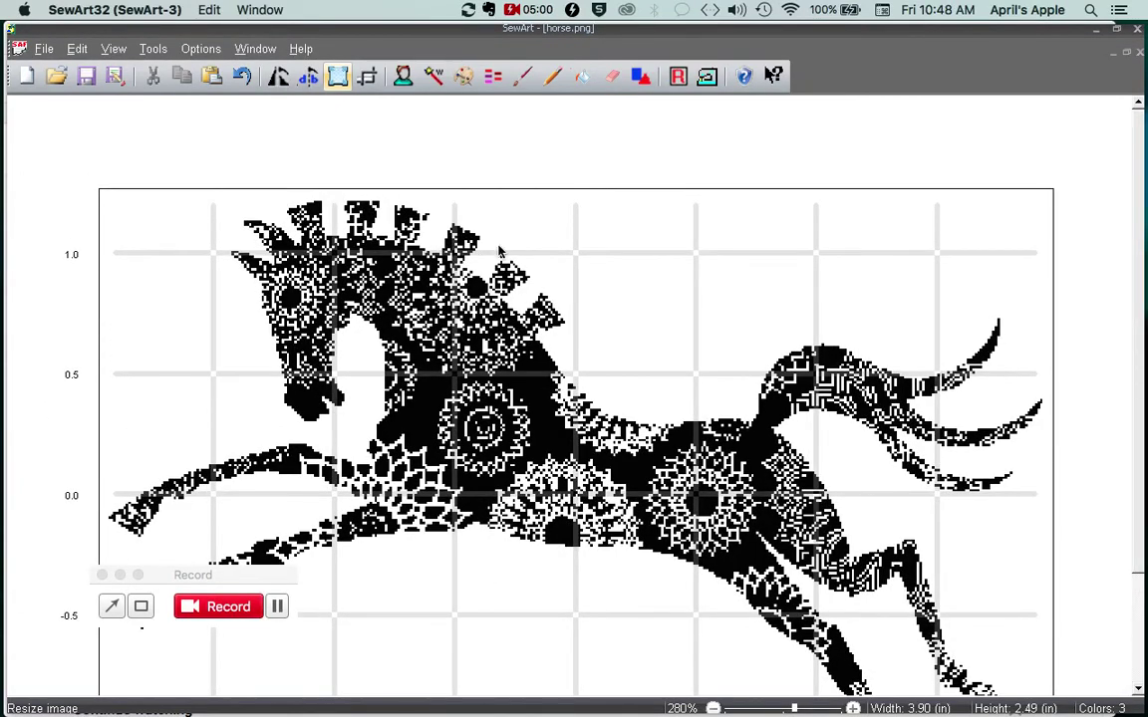
scroll(549, 229, down, 5)
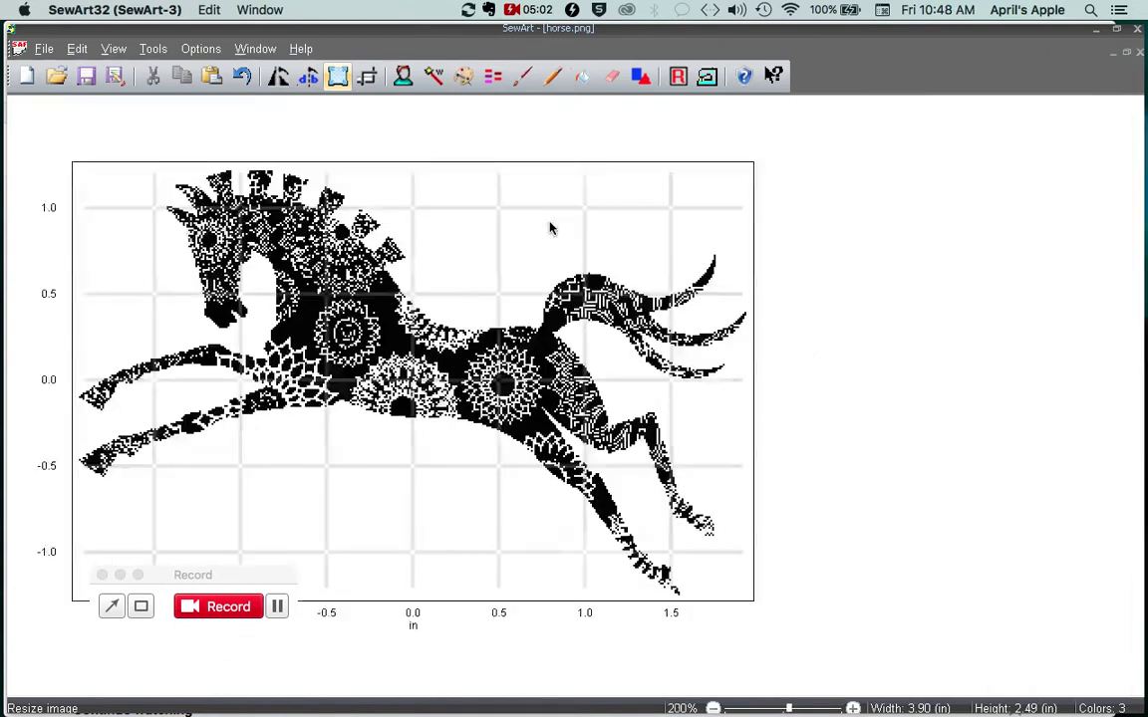
scroll(549, 229, down, 1)
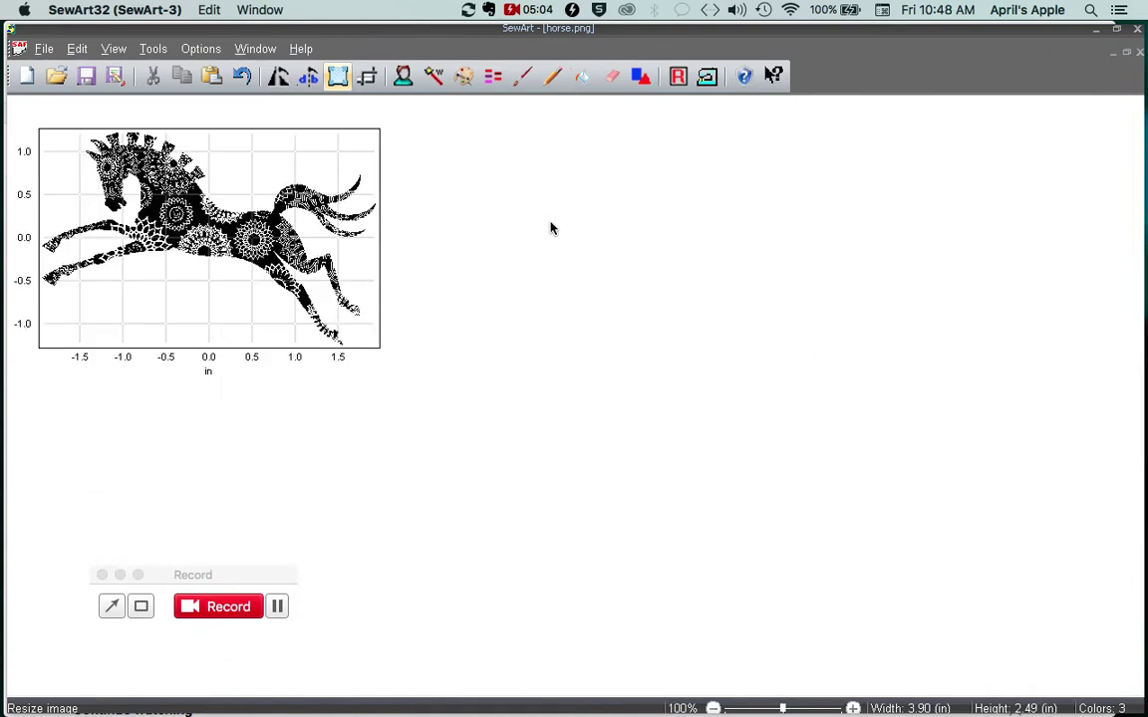
scroll(551, 229, up, 6)
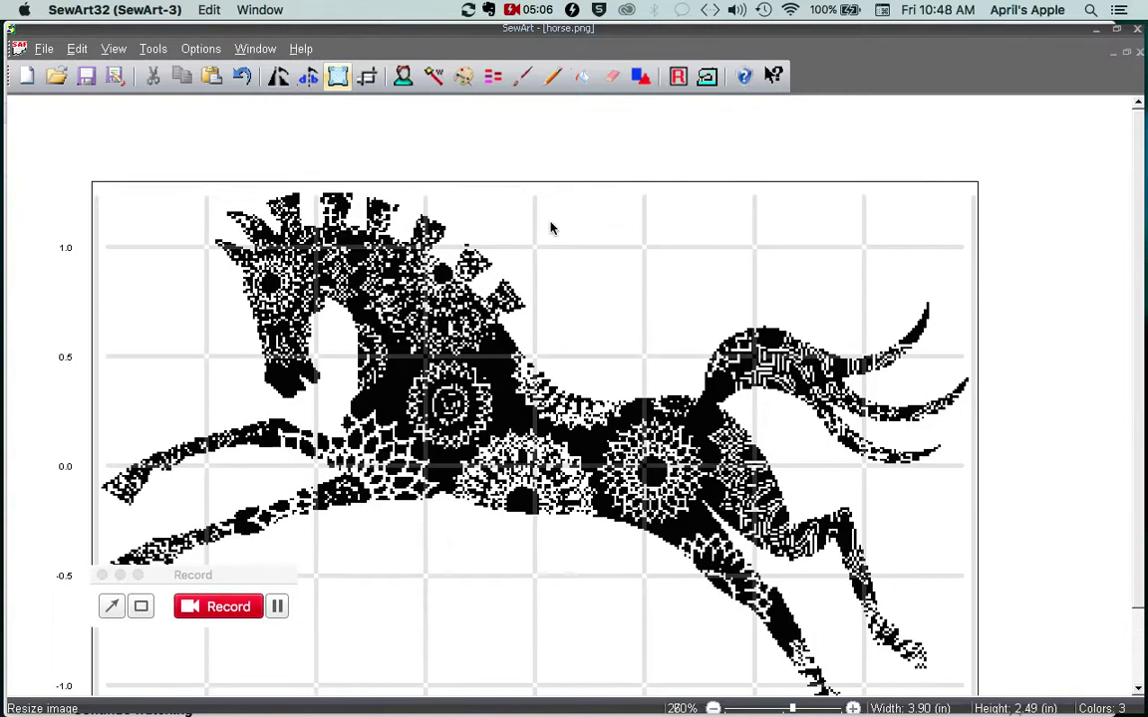
scroll(551, 230, up, 1)
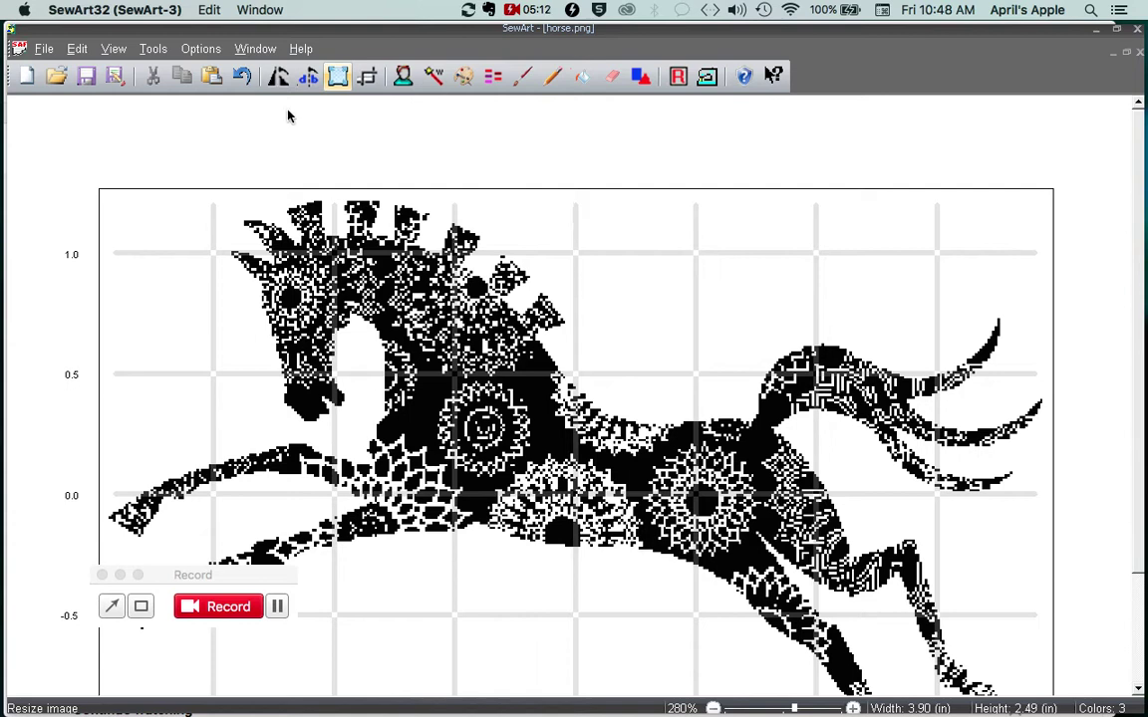
Undo the resize to restore 13.39 by 8.54 inches and zoom out to fit the horse.
click(241, 78)
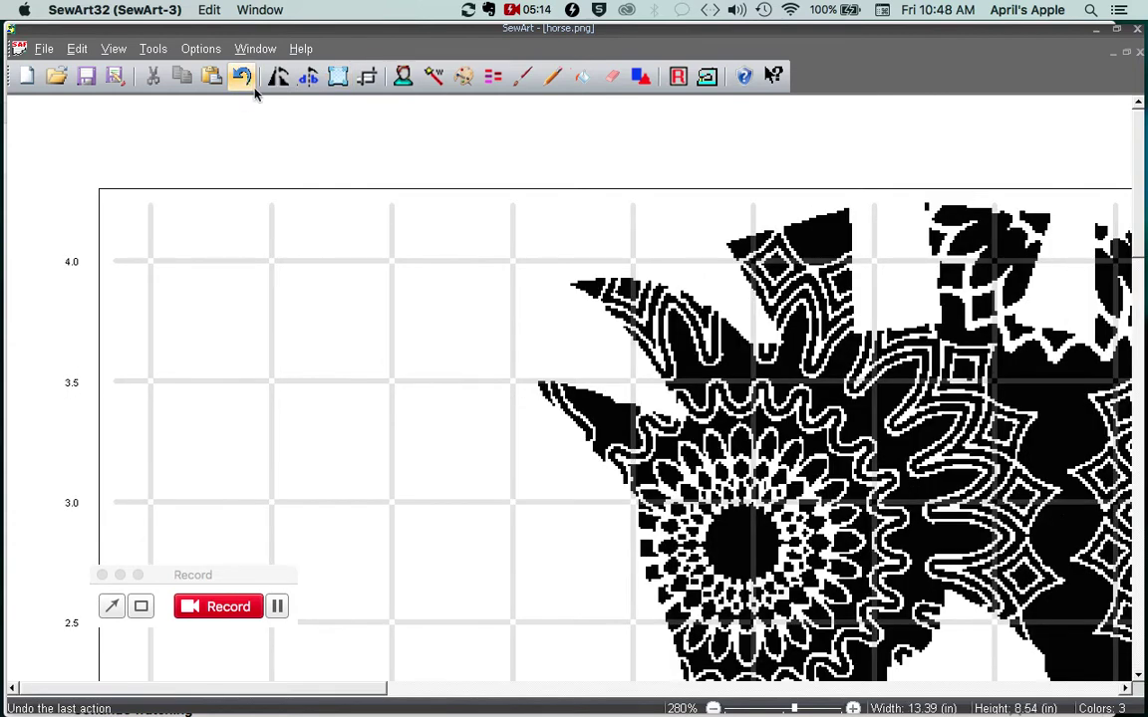
scroll(421, 285, down, 10)
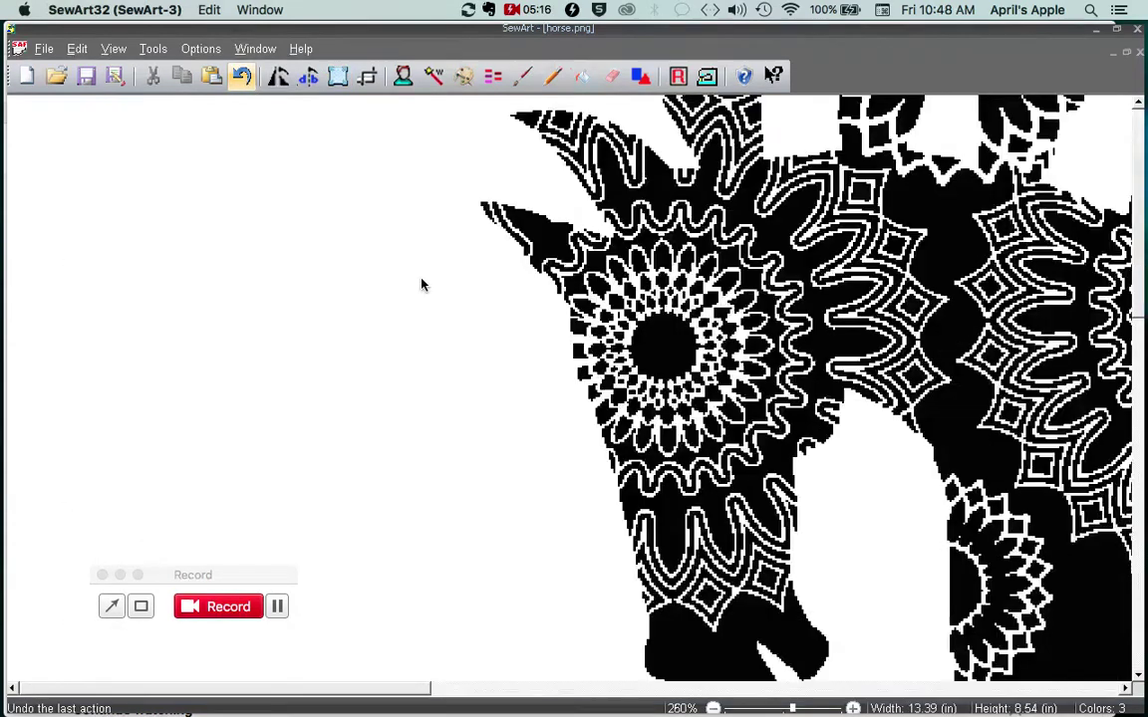
scroll(421, 285, down, 6)
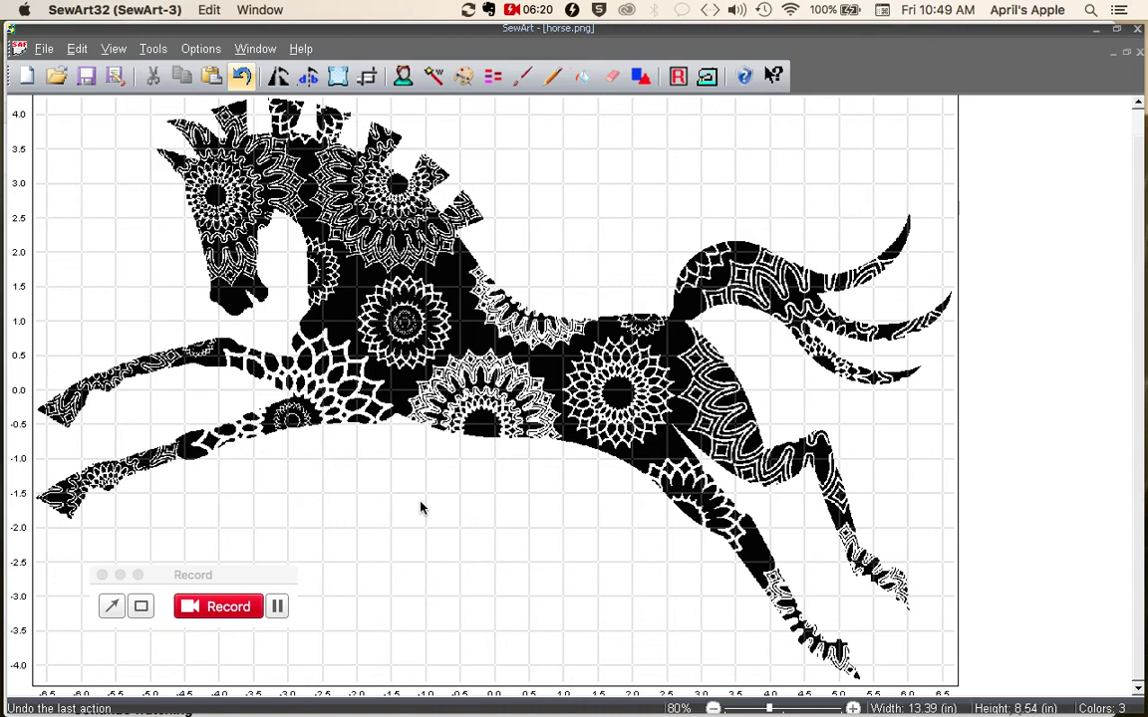
With Bucket Fill set to red, fill the white background around the horse.
click(580, 77)
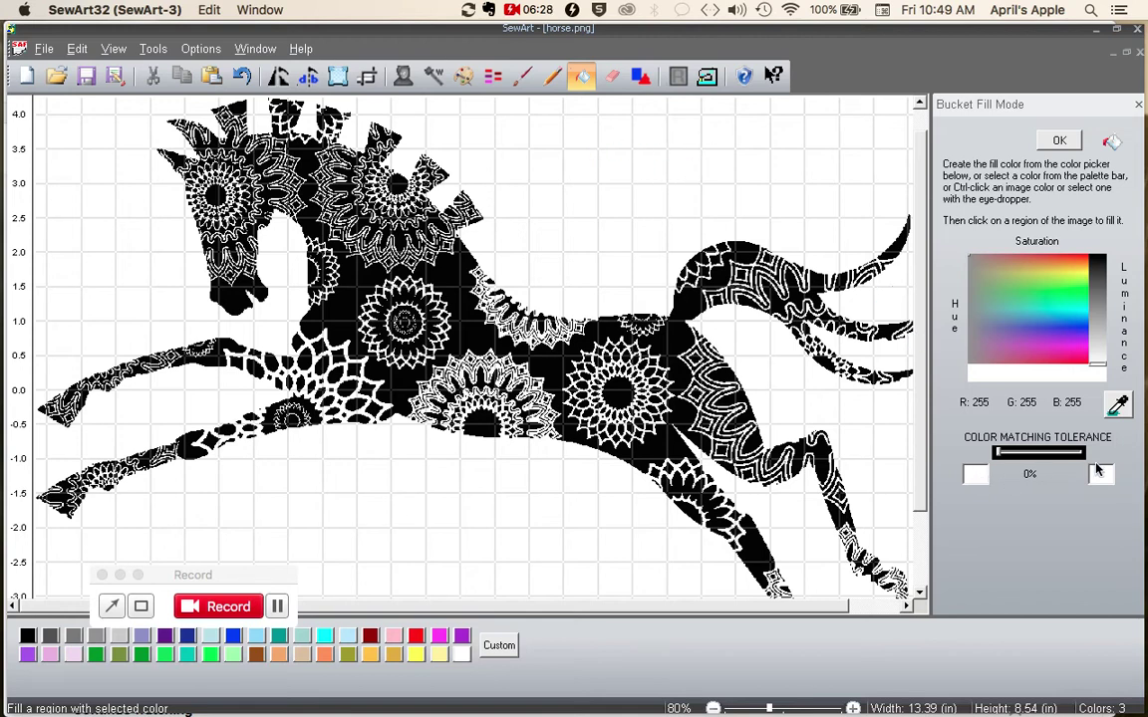
click(1121, 407)
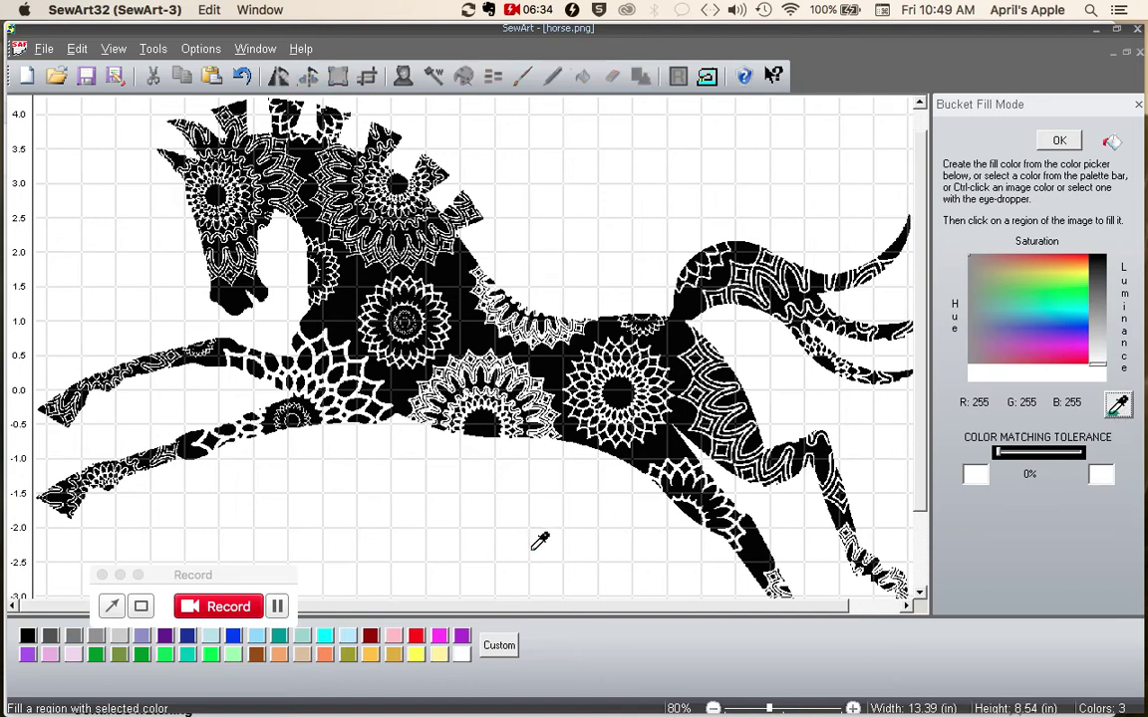
click(166, 637)
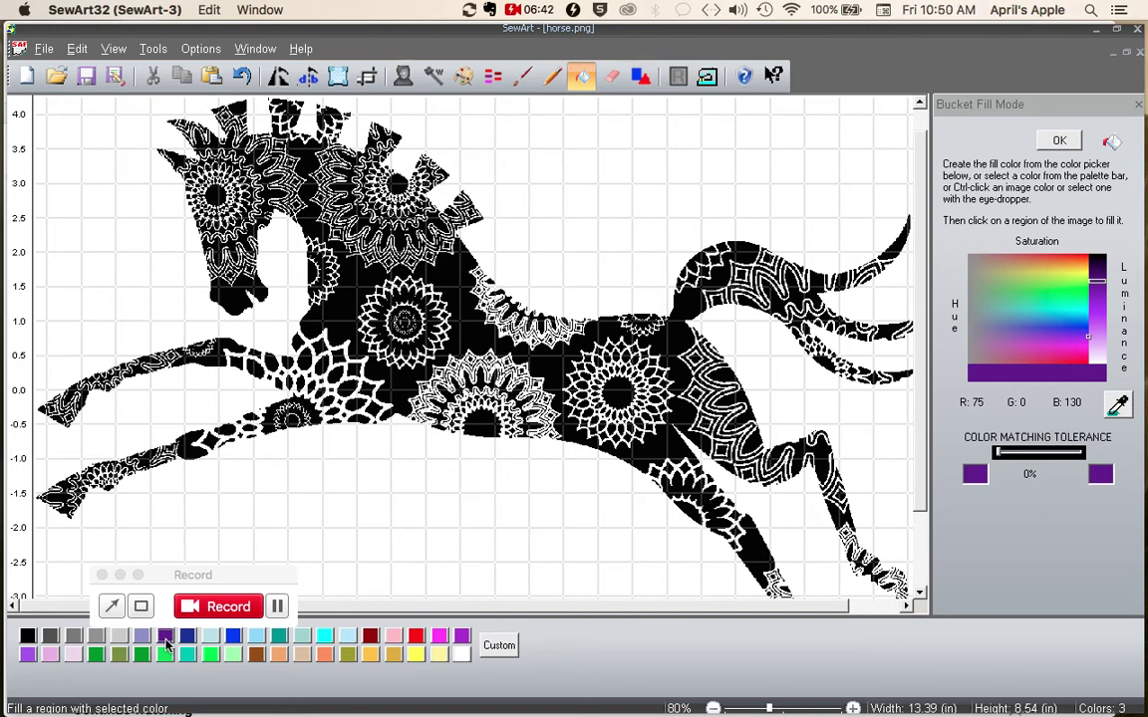
click(417, 641)
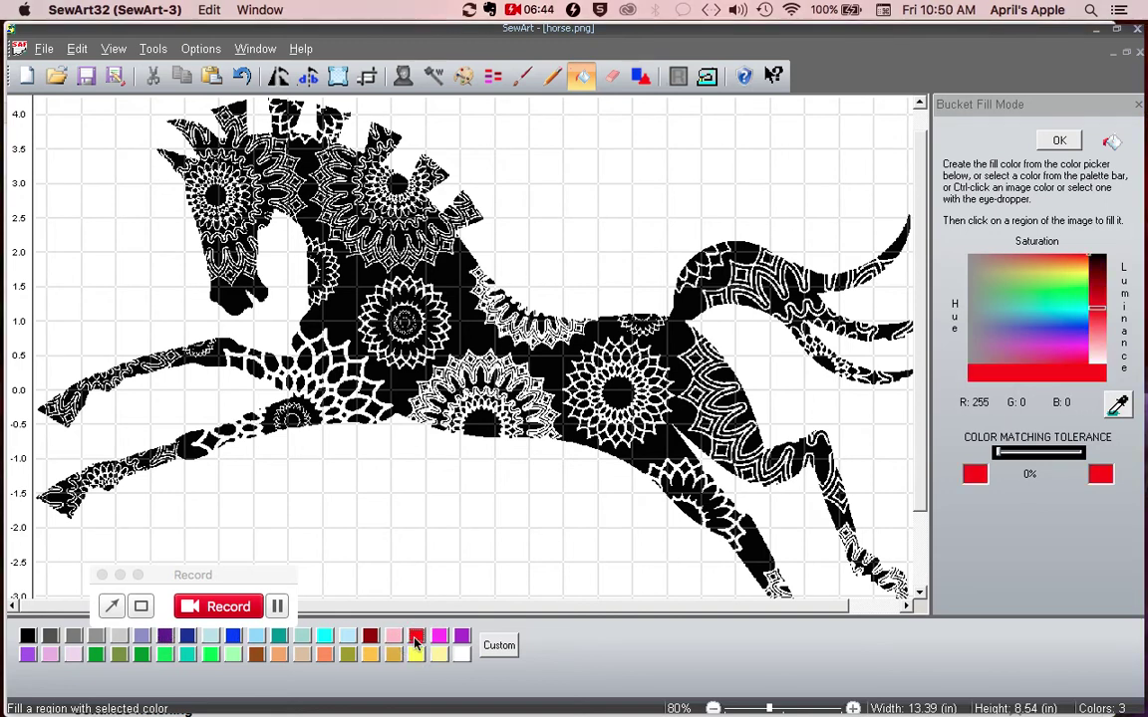
click(604, 131)
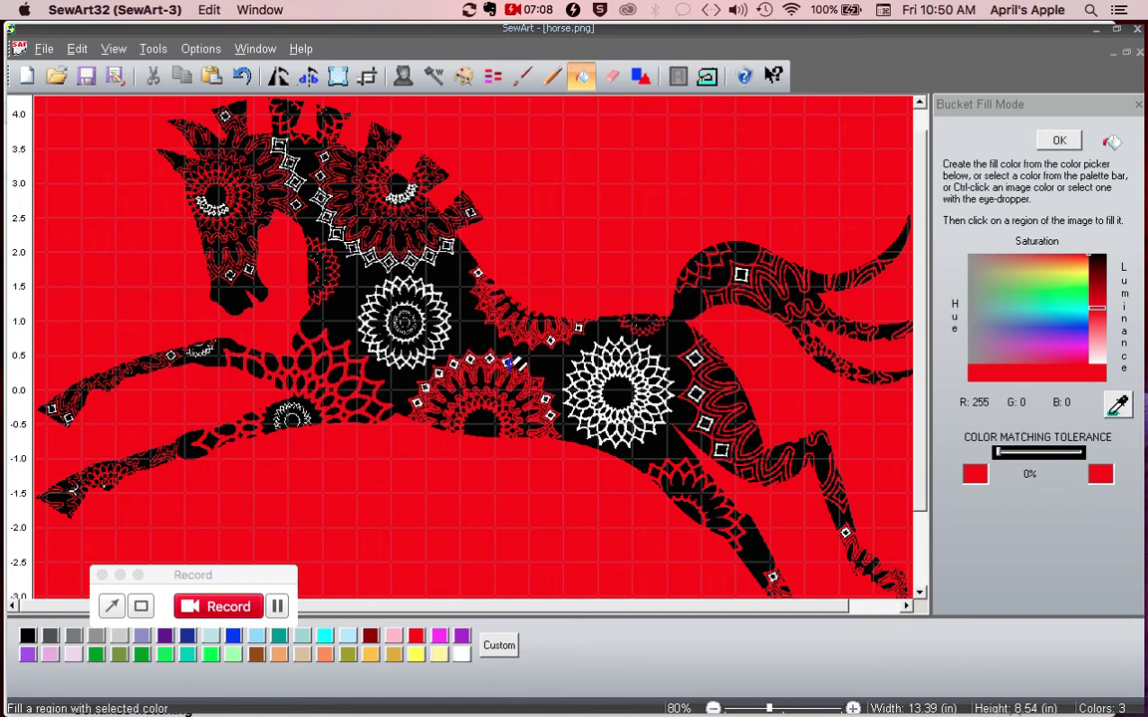
Zoom in and fill the black patch near the horse's mane red, then zoom back out.
scroll(486, 277, down, 1)
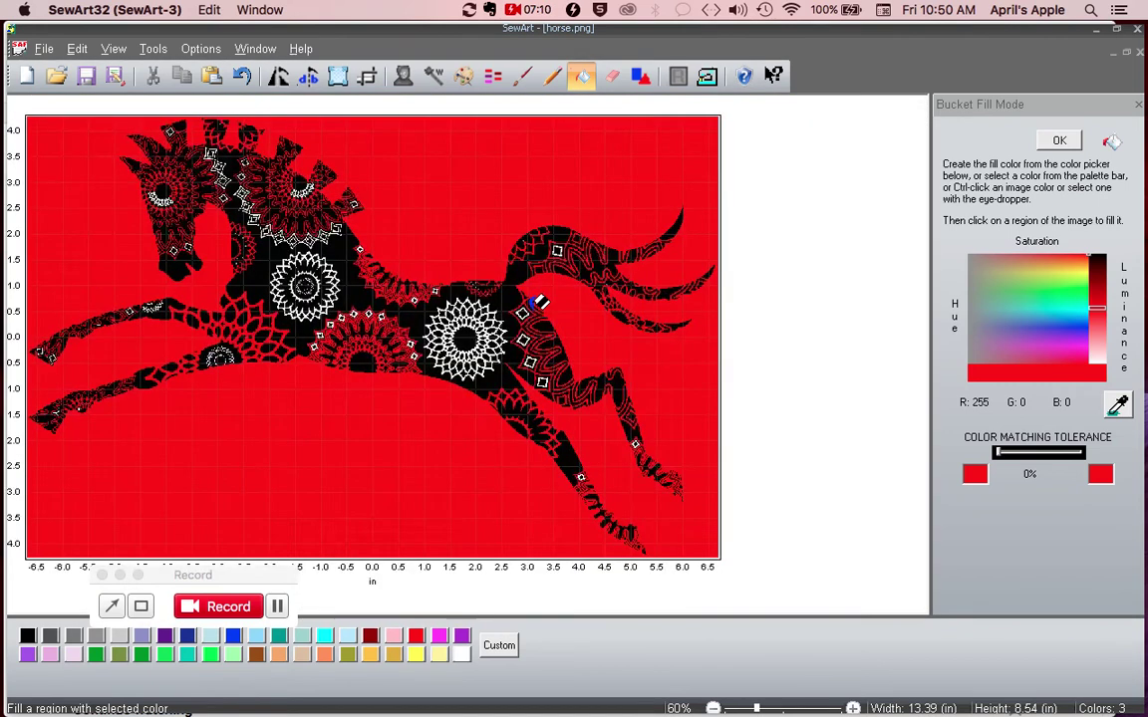
scroll(538, 302, up, 5)
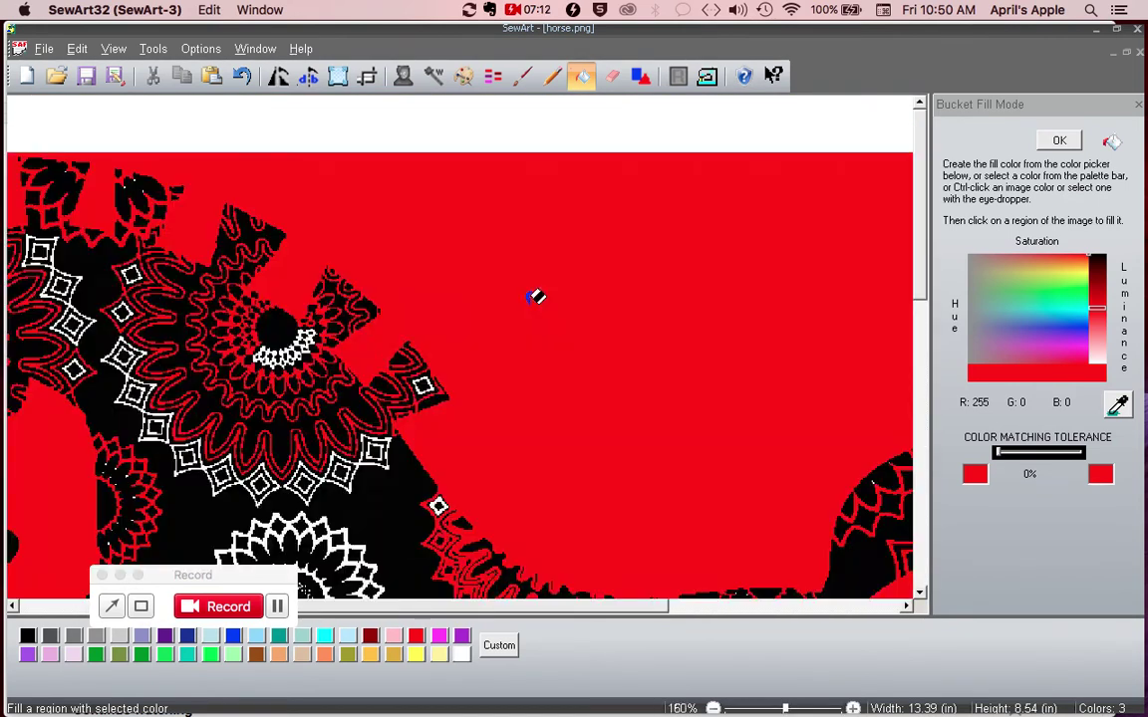
scroll(536, 297, up, 1)
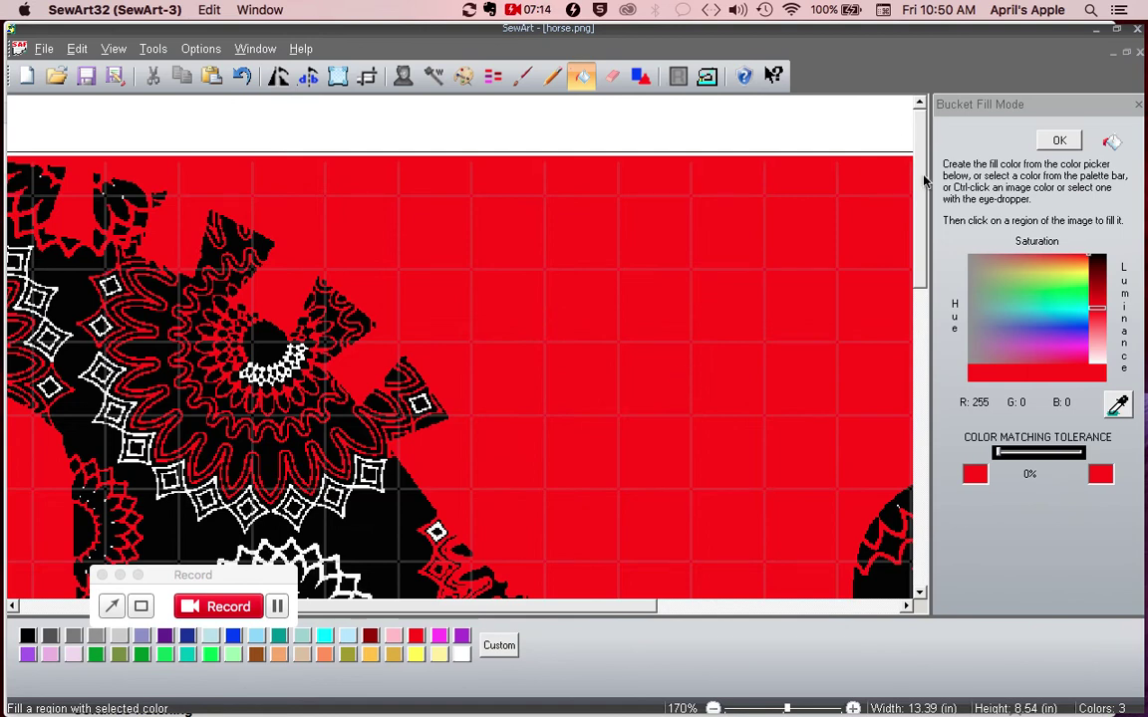
drag(924, 180, 833, 218)
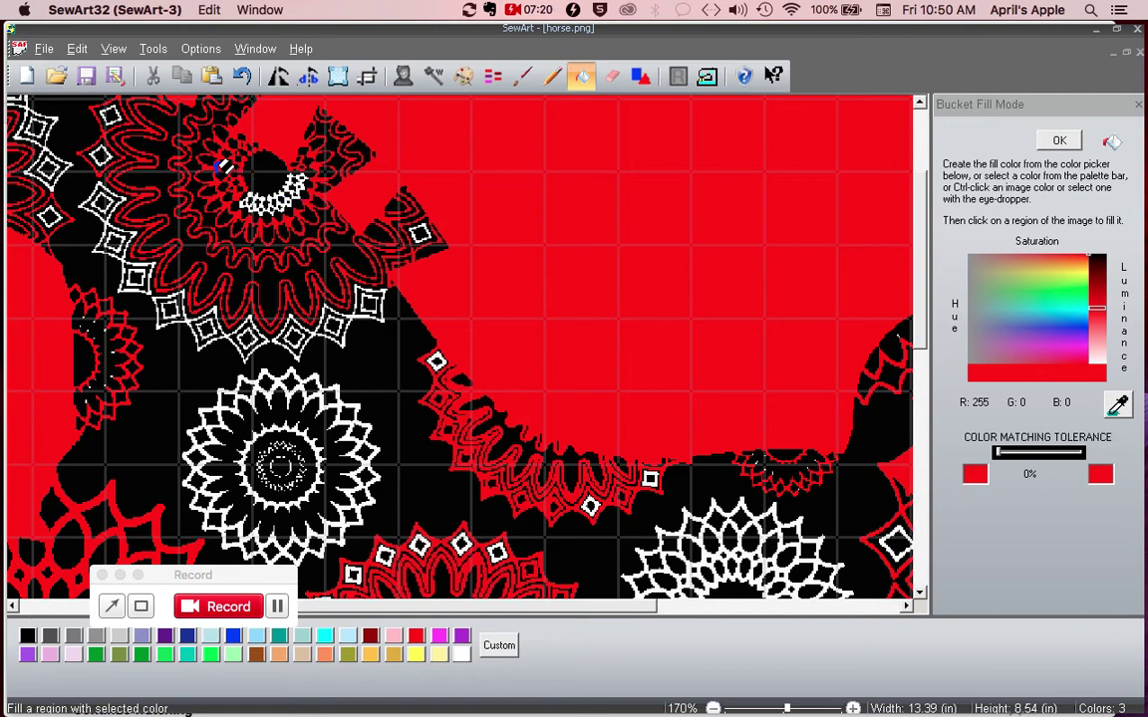
click(293, 110)
scroll(530, 275, down, 5)
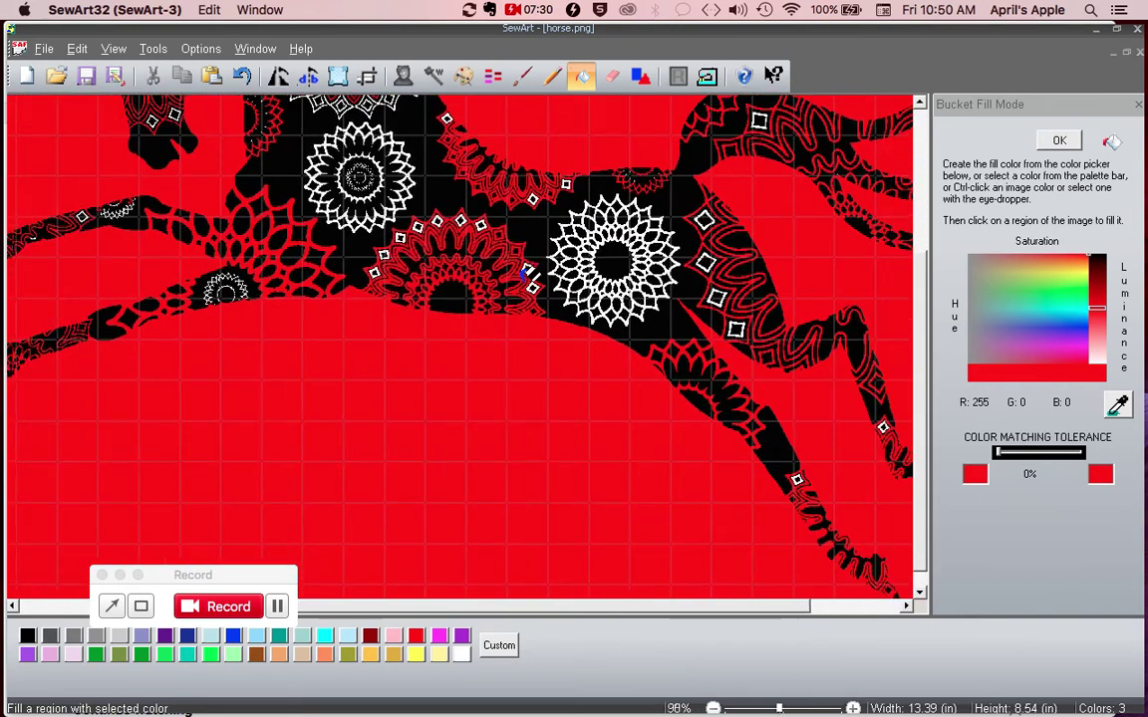
scroll(531, 275, down, 4)
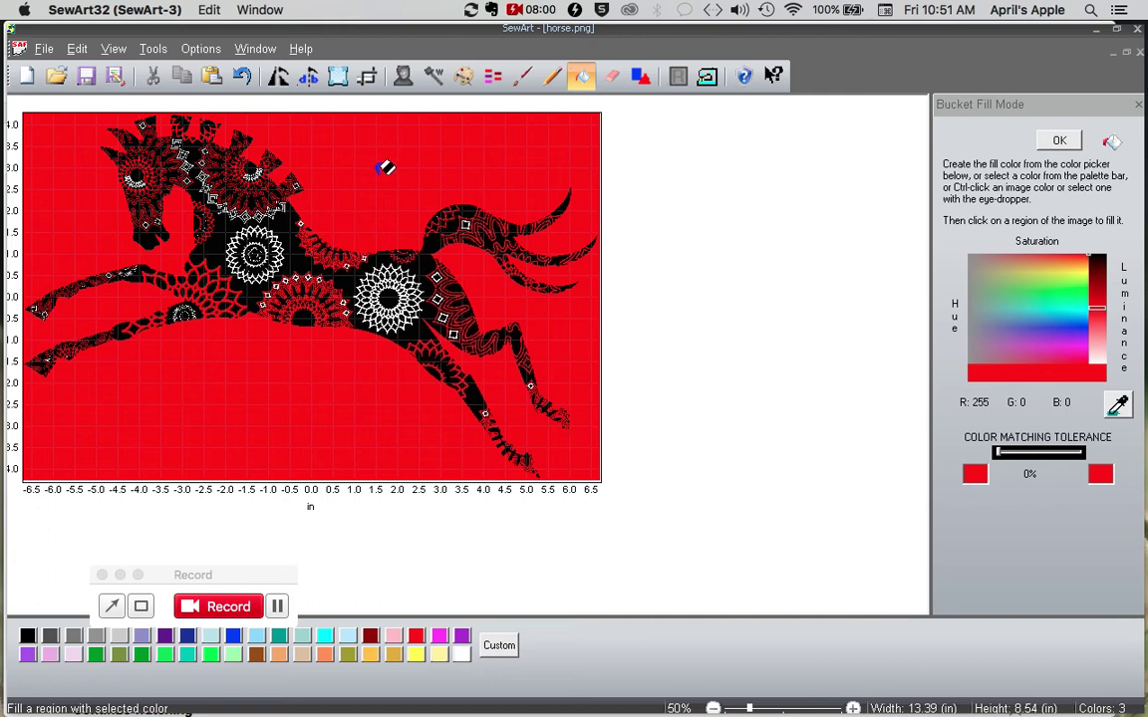
scroll(383, 174, down, 3)
scroll(383, 174, up, 4)
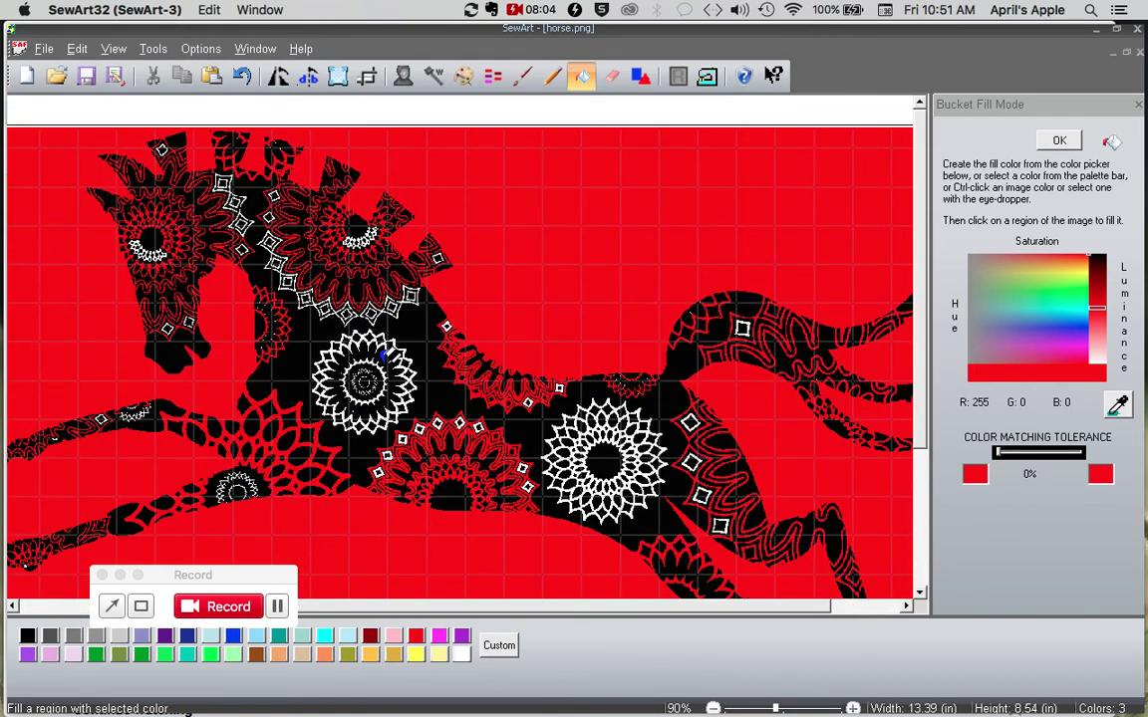
click(1118, 402)
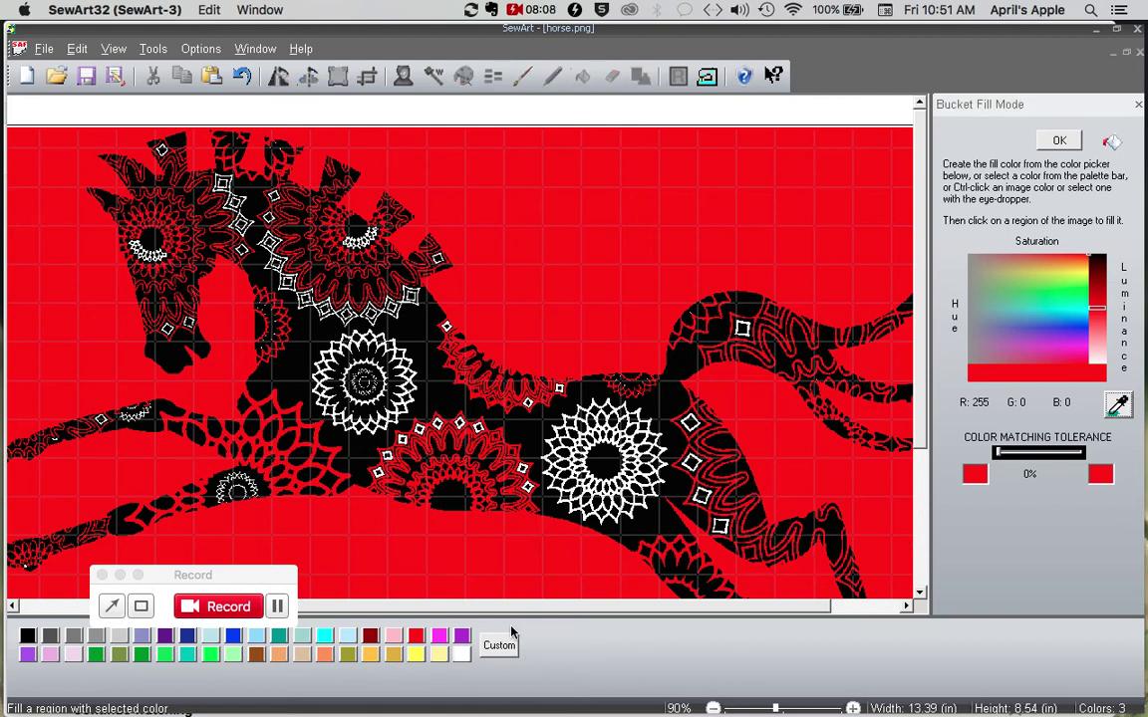
Switch the fill colour to white (255, 255, 255) and refill the red chest area white.
click(462, 654)
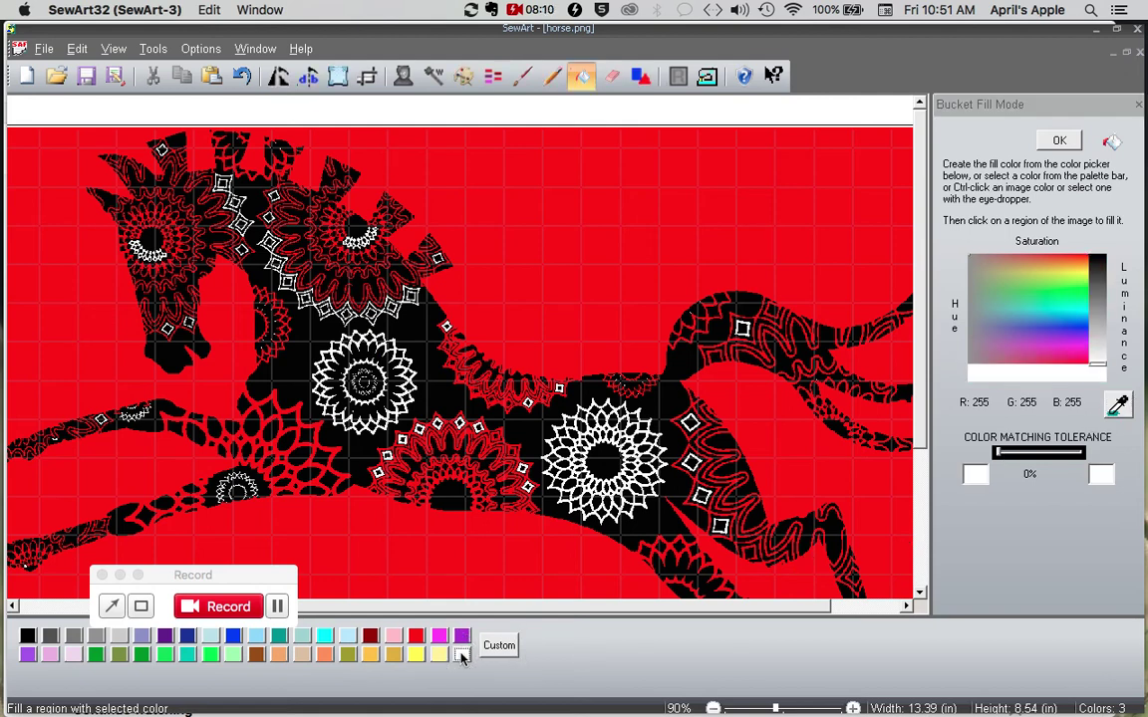
click(292, 404)
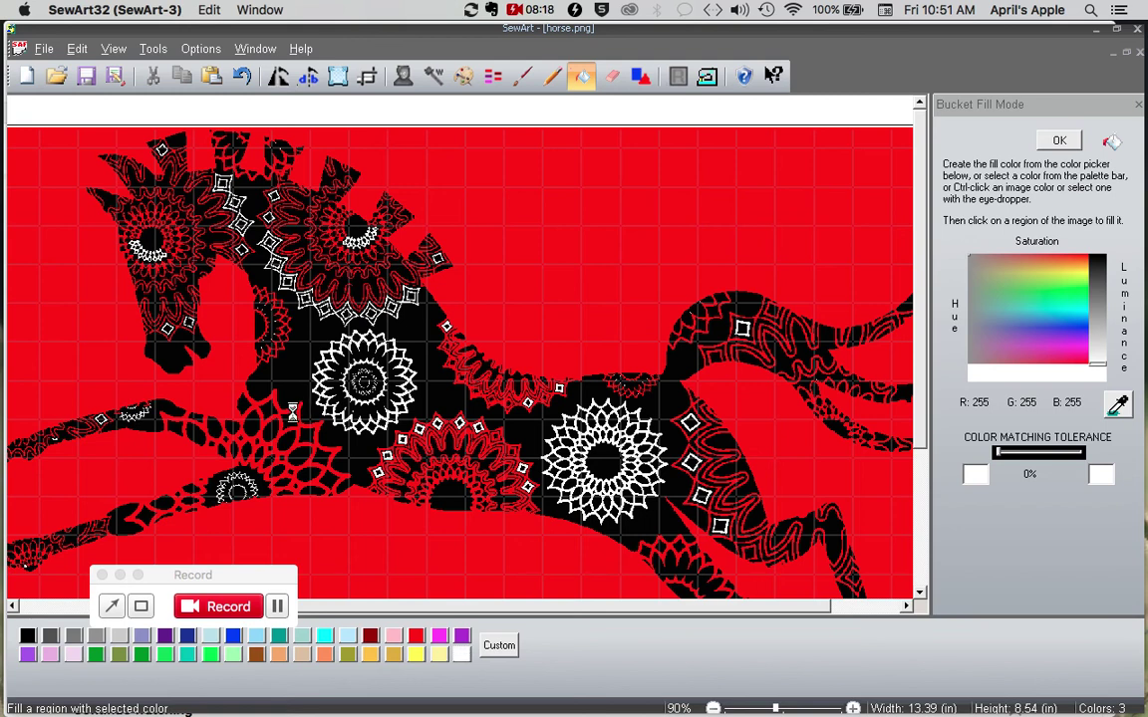